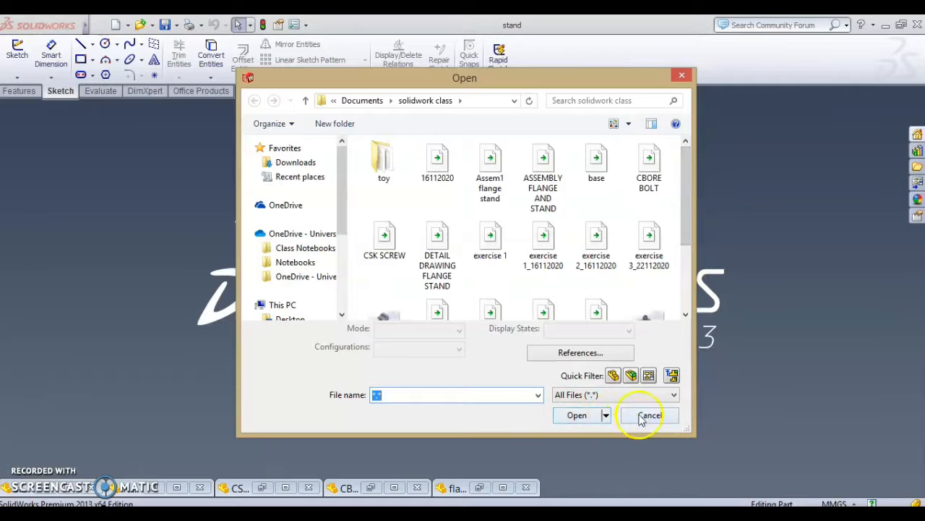
# - Dismiss the file-opening dialog and create a new assembly document
pyautogui.click(649, 415)
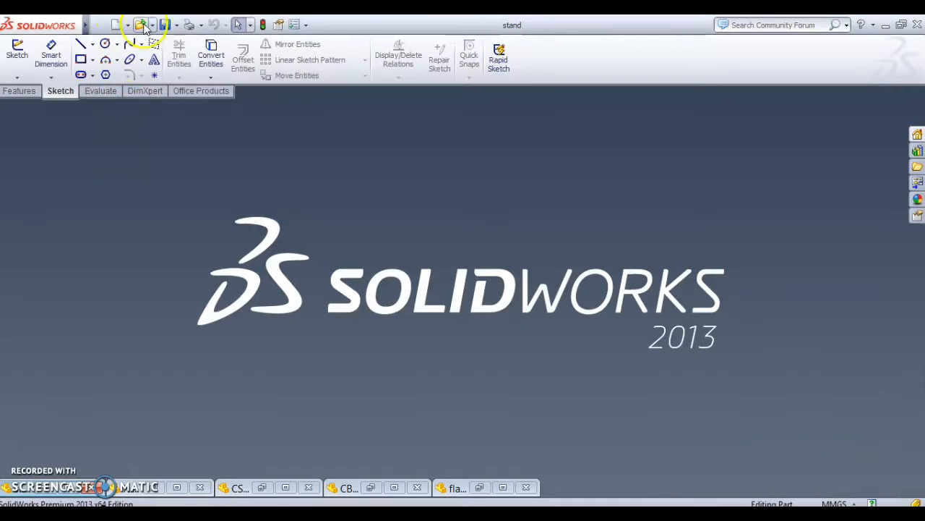
pyautogui.moveTo(117, 24)
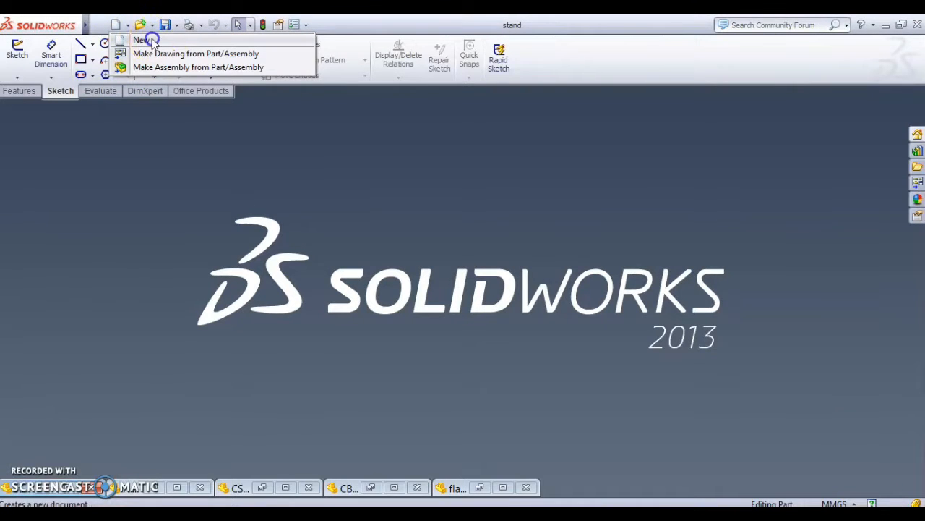
pyautogui.click(152, 41)
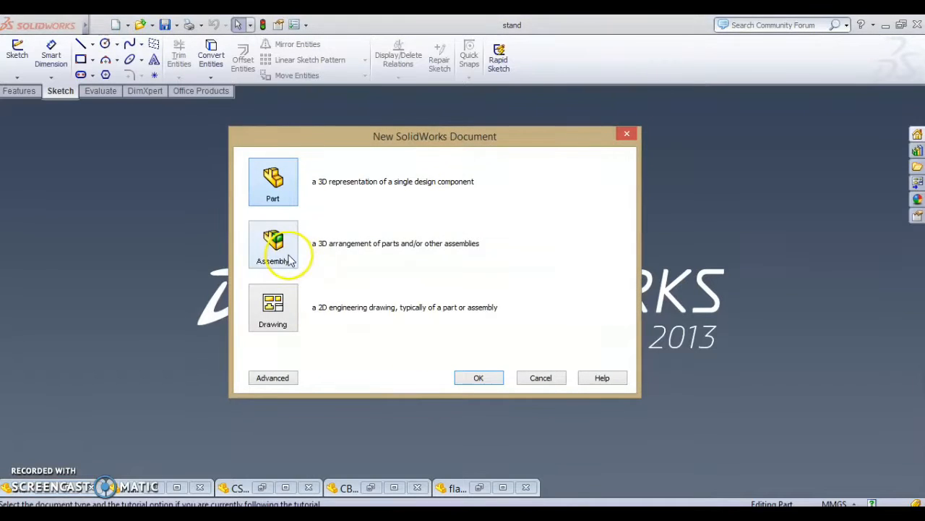
pyautogui.click(289, 260)
pyautogui.click(491, 375)
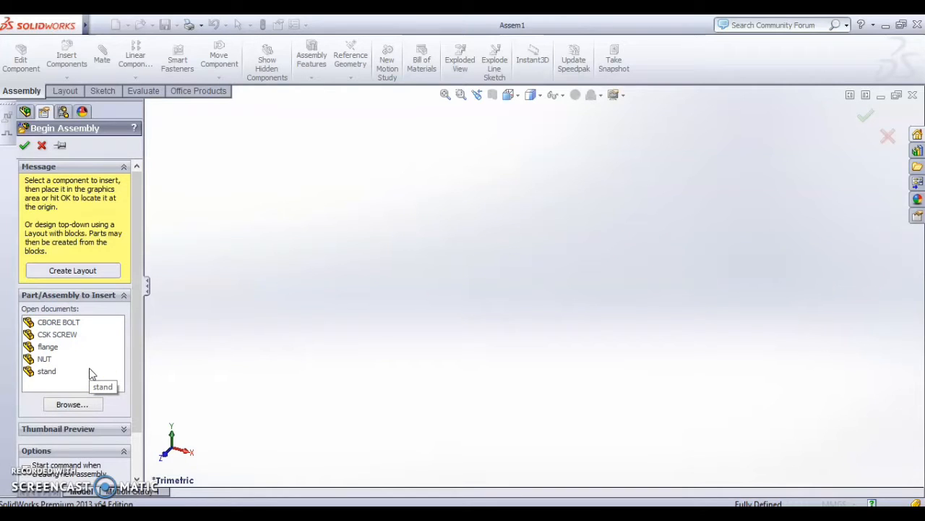
# - Insert the flange part as the assembly's first component, placing it in the middle of the graphics area
pyautogui.click(49, 348)
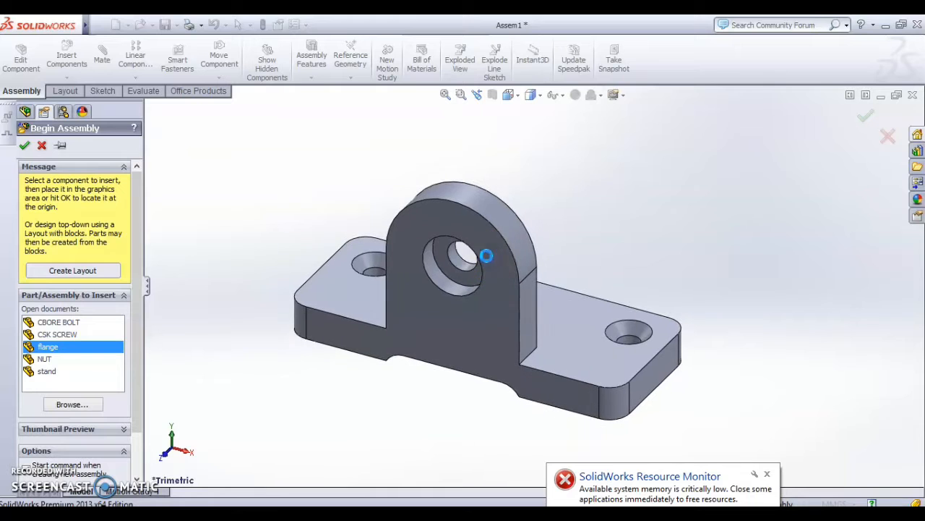
pyautogui.click(485, 257)
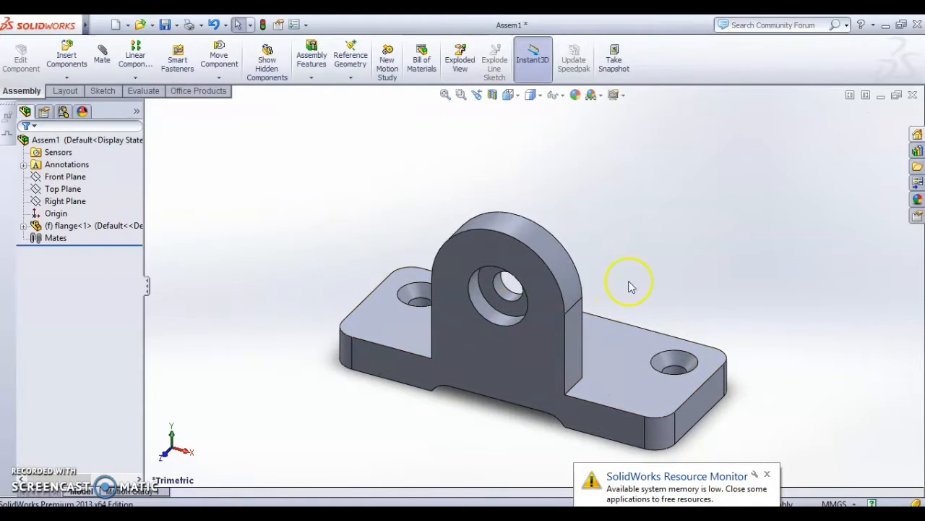
pyautogui.click(365, 232)
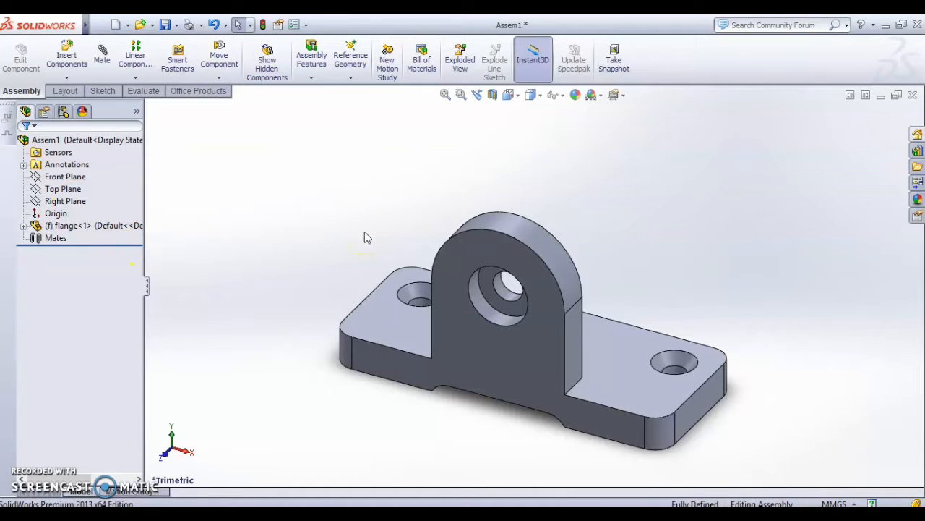
# - Insert the stand part and place it behind the flange, beyond its upright lug
pyautogui.click(70, 60)
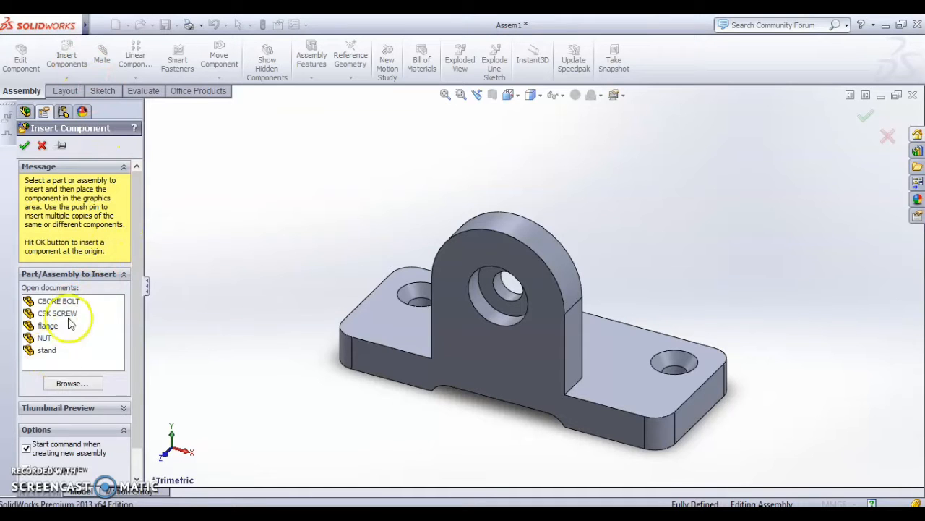
pyautogui.click(47, 351)
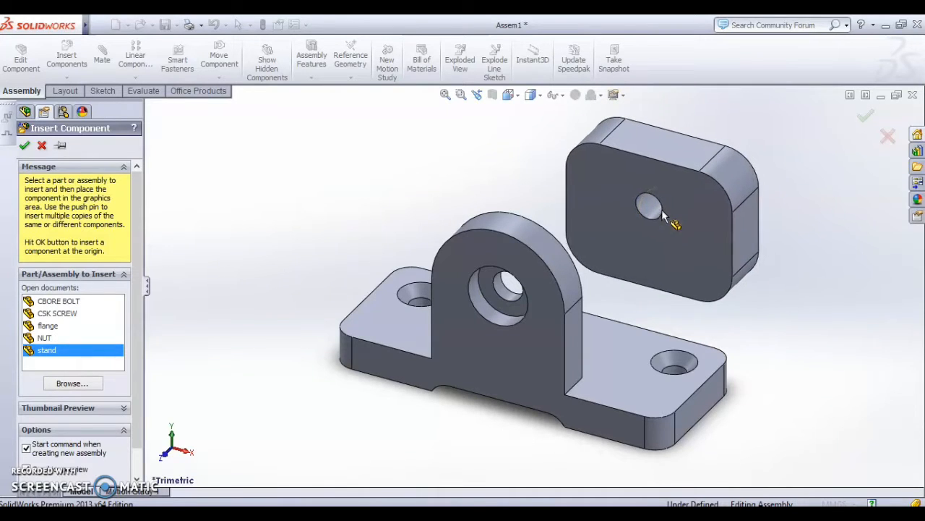
pyautogui.click(568, 270)
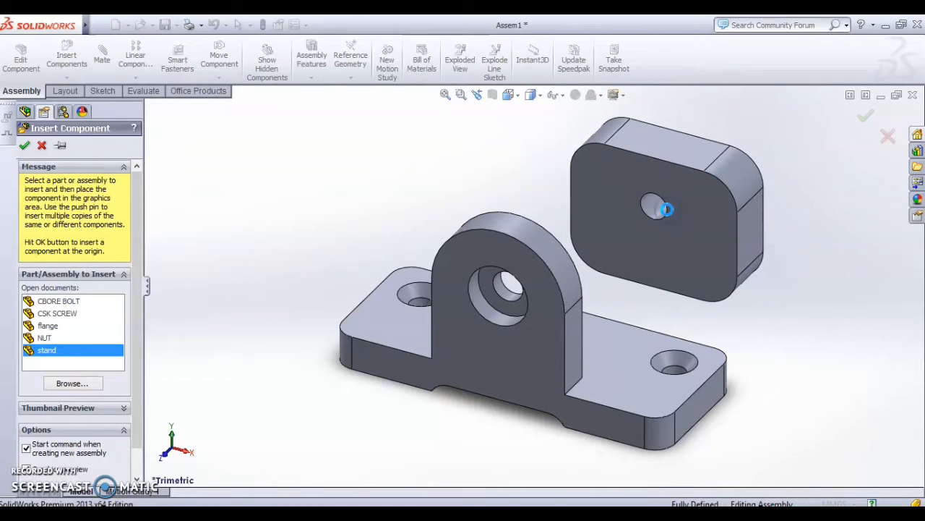
pyautogui.click(666, 209)
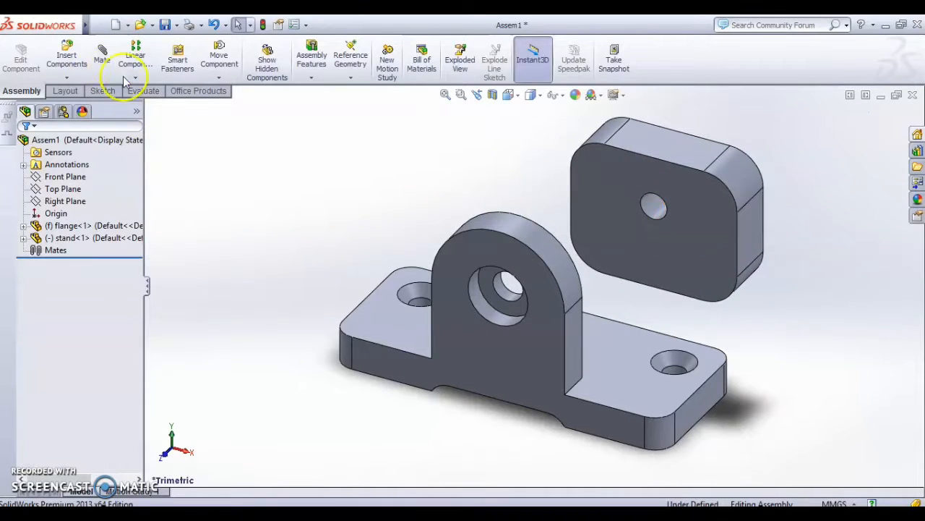
# - Insert the CBORE BOLT part below and in front of the flange, and accept the educational-version warning
pyautogui.click(73, 78)
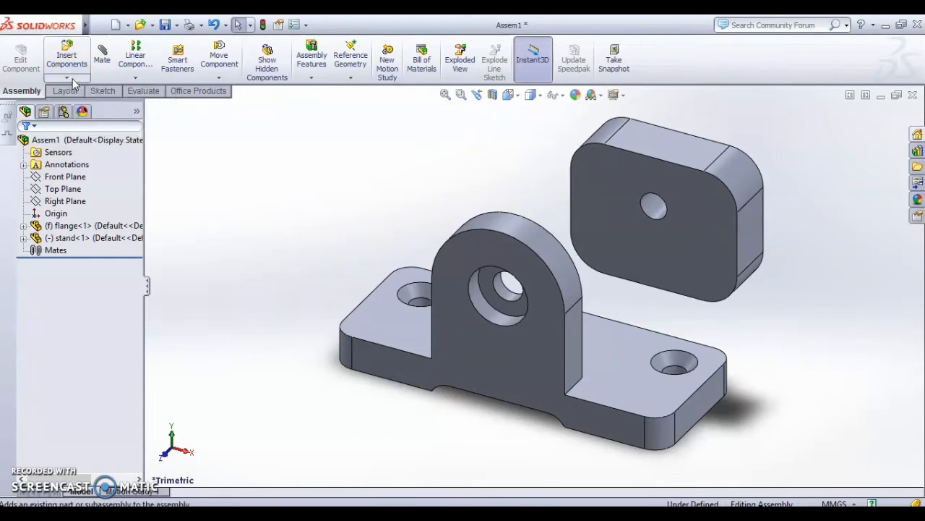
pyautogui.click(68, 77)
pyautogui.click(78, 64)
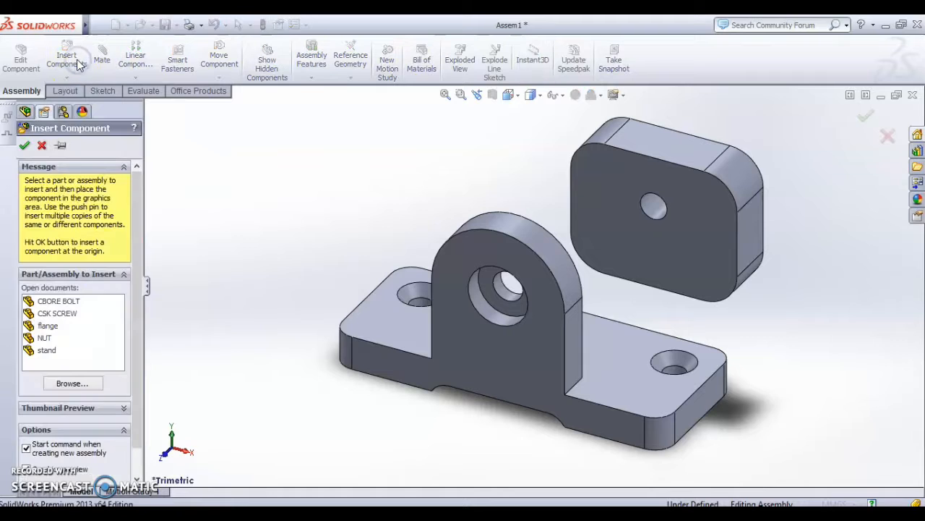
pyautogui.click(60, 304)
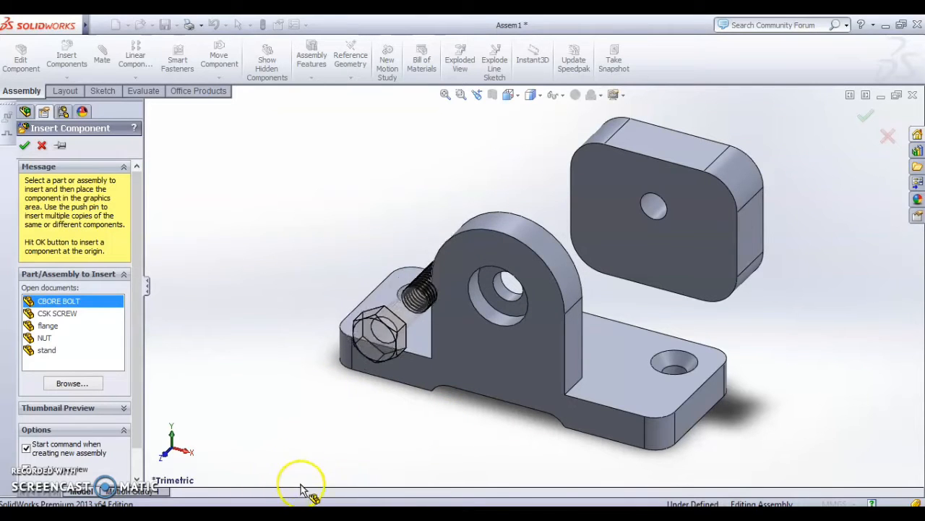
pyautogui.click(229, 460)
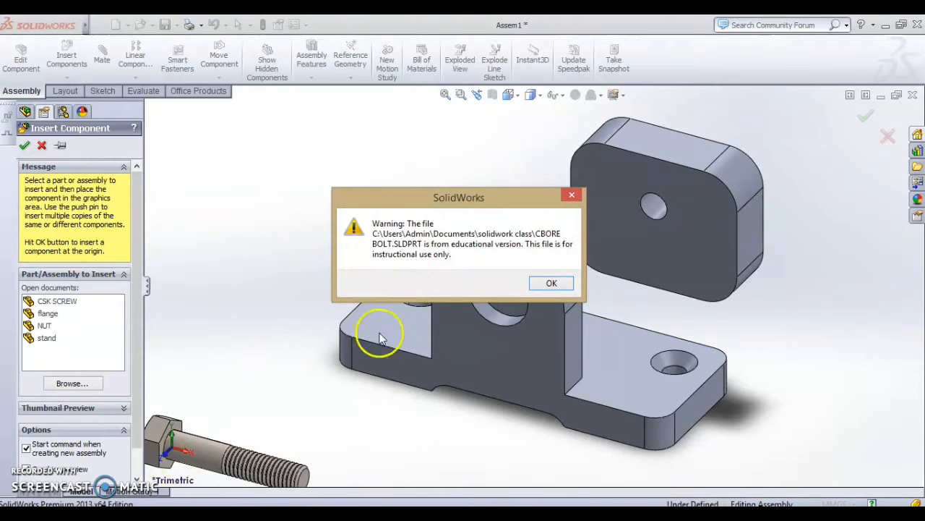
pyautogui.click(553, 284)
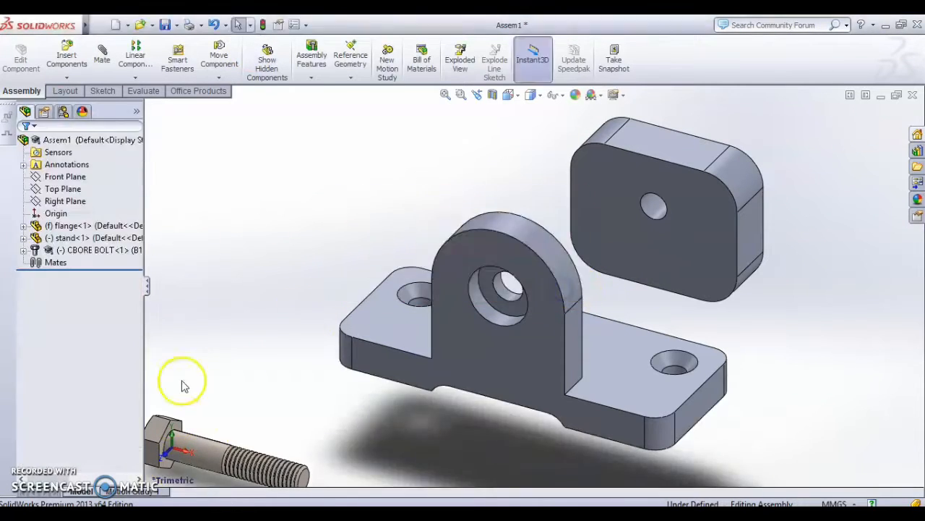
# - Insert two CSK SCREW components, one above the flange's left countersunk hole and one beside the stand, accepting the warnings
pyautogui.click(67, 58)
pyautogui.click(71, 59)
pyautogui.click(68, 58)
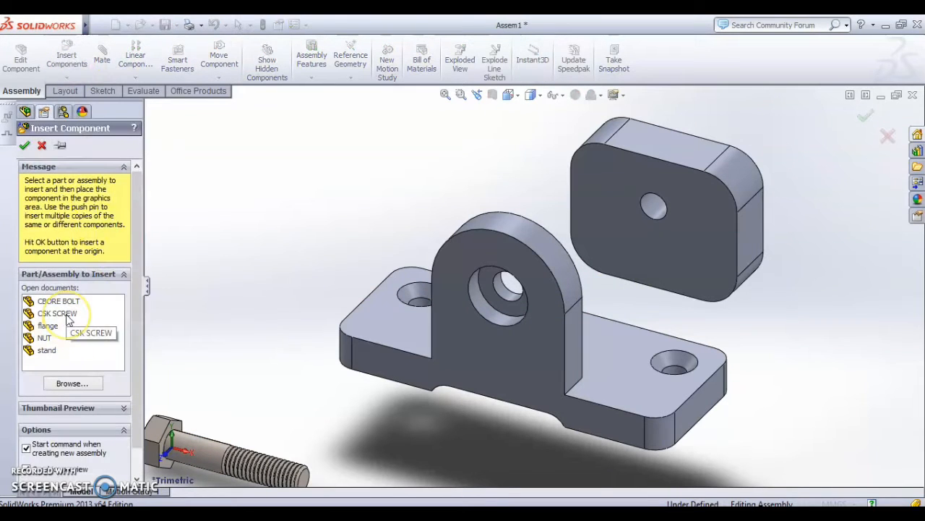
pyautogui.click(63, 313)
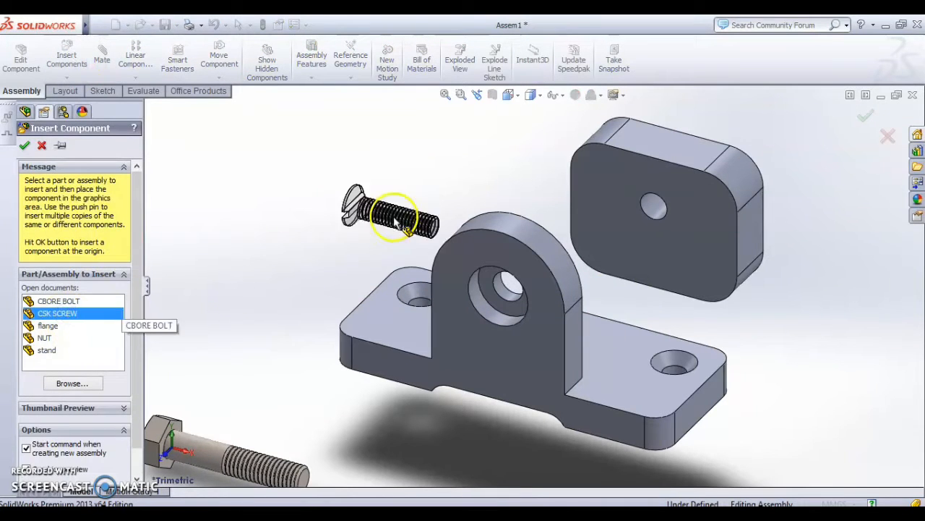
pyautogui.click(407, 218)
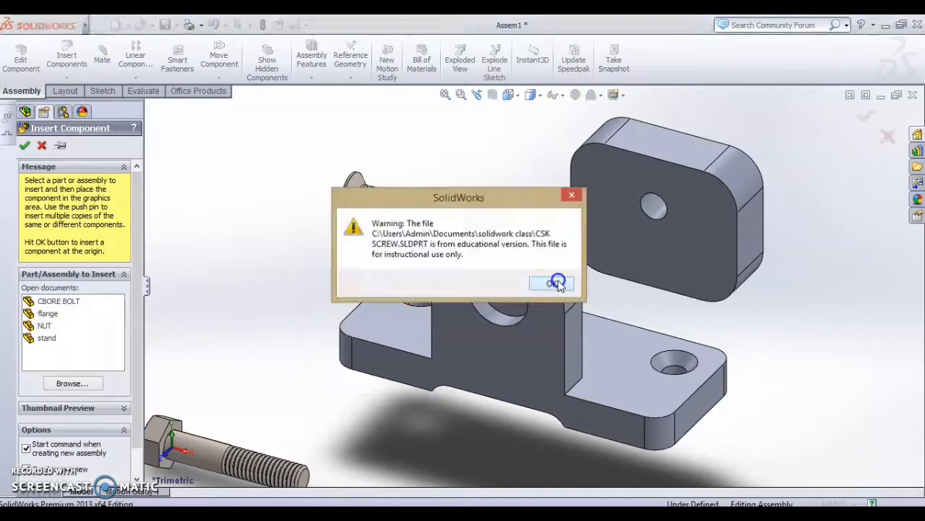
pyautogui.click(553, 283)
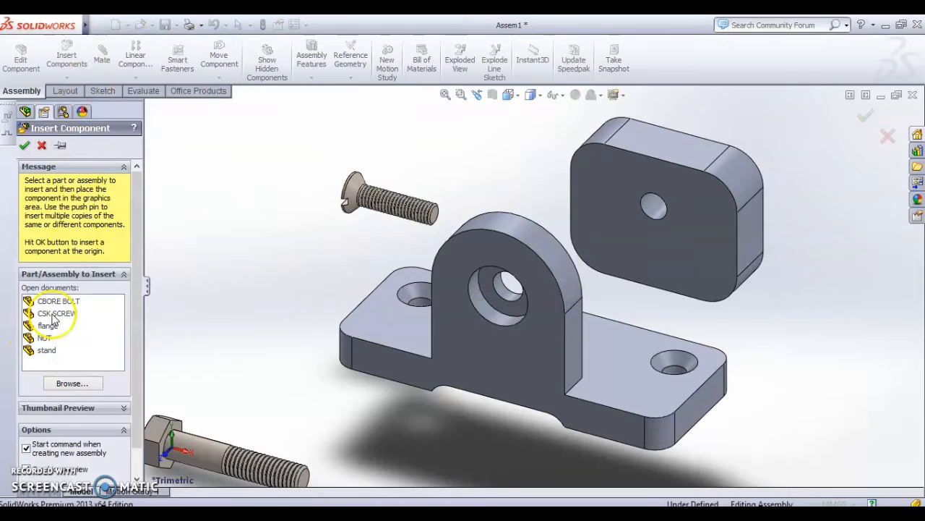
pyautogui.click(54, 315)
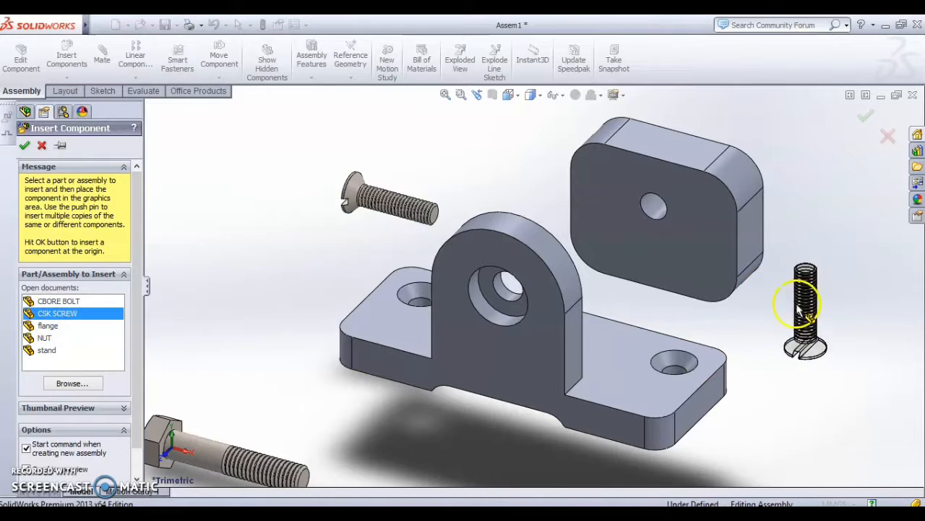
pyautogui.click(801, 289)
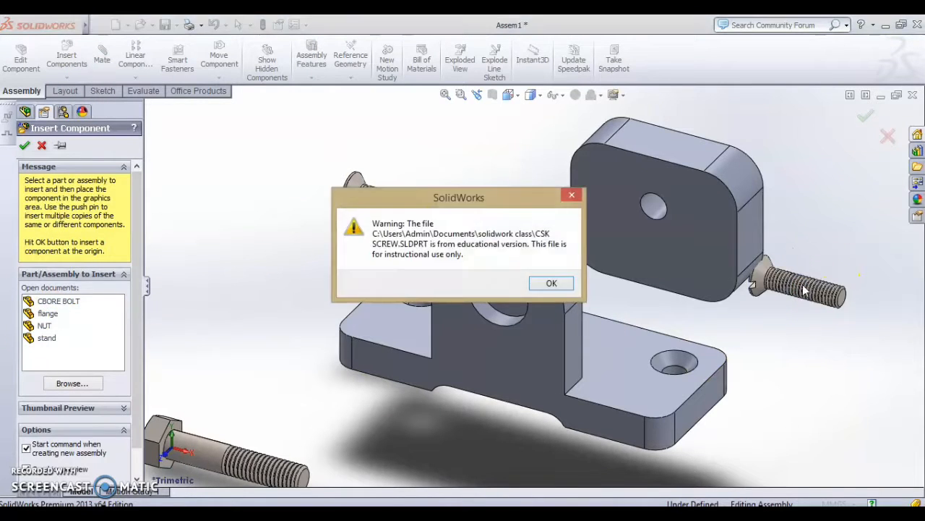
pyautogui.click(544, 283)
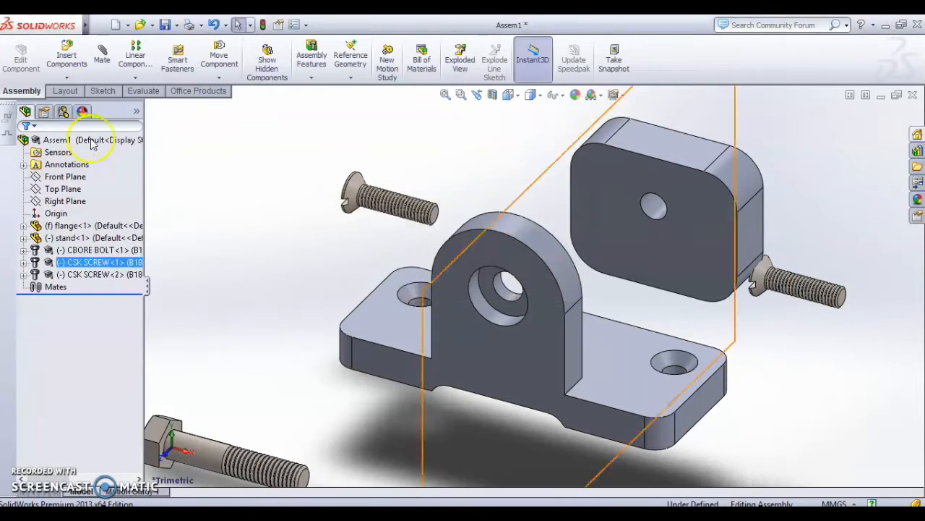
# - Insert the NUT part beside the stand's upper corner and accept the educational-version warning
pyautogui.click(66, 59)
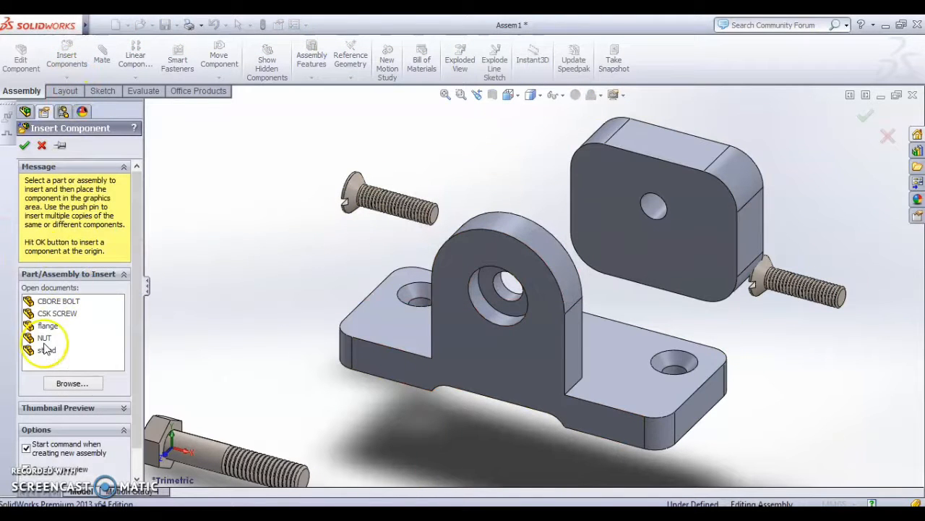
pyautogui.click(44, 339)
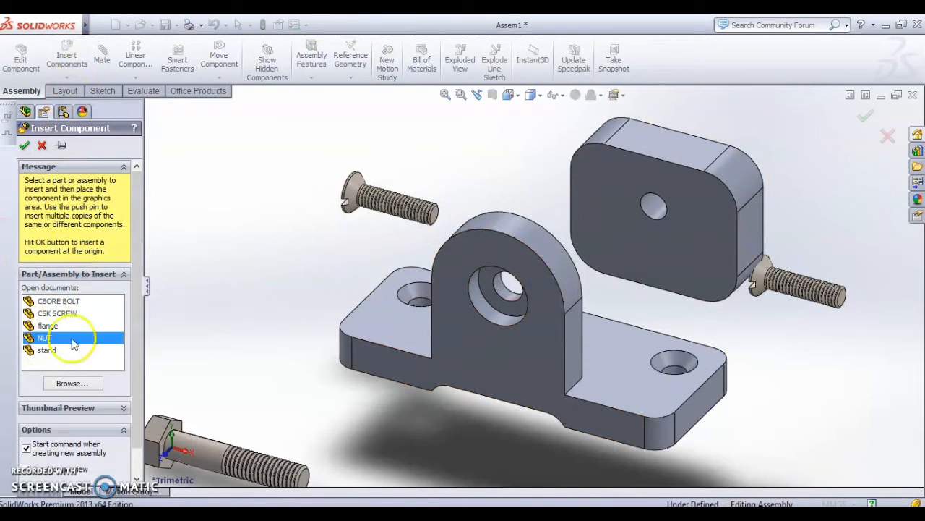
pyautogui.click(771, 132)
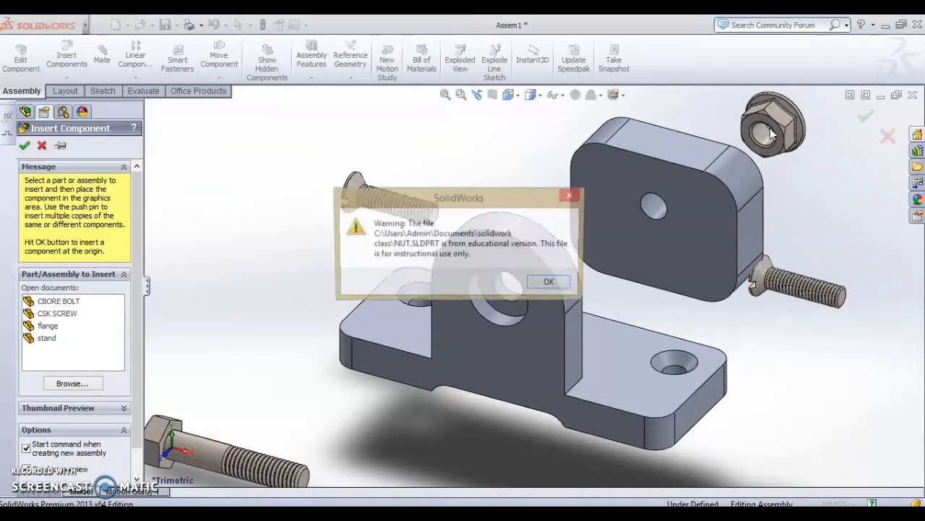
pyautogui.click(553, 283)
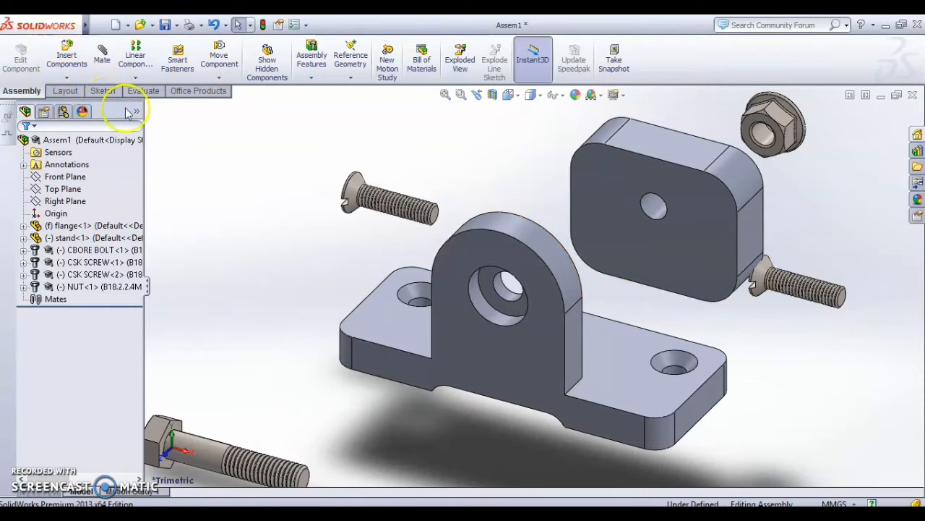
# - Rotate both CSK SCREW components upright with their slotted heads facing up, using Rotate Component with Free Drag
pyautogui.click(228, 78)
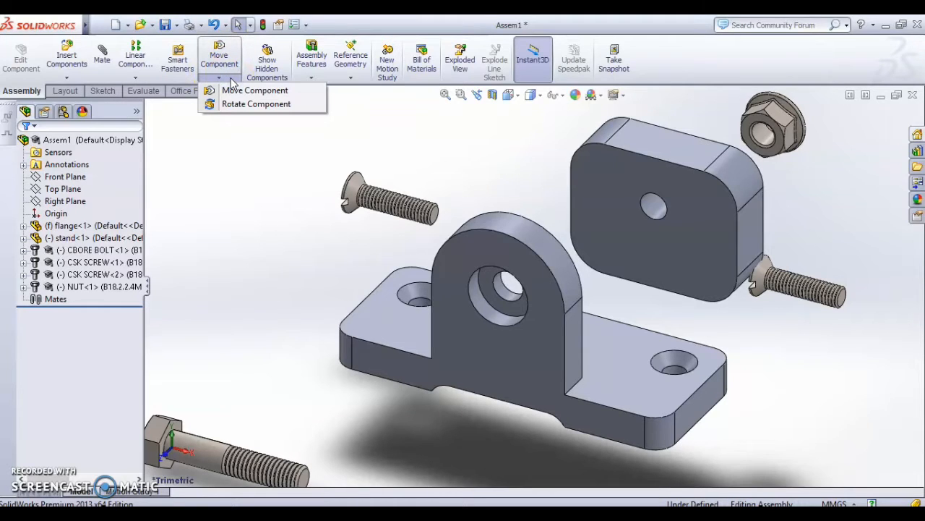
pyautogui.click(246, 107)
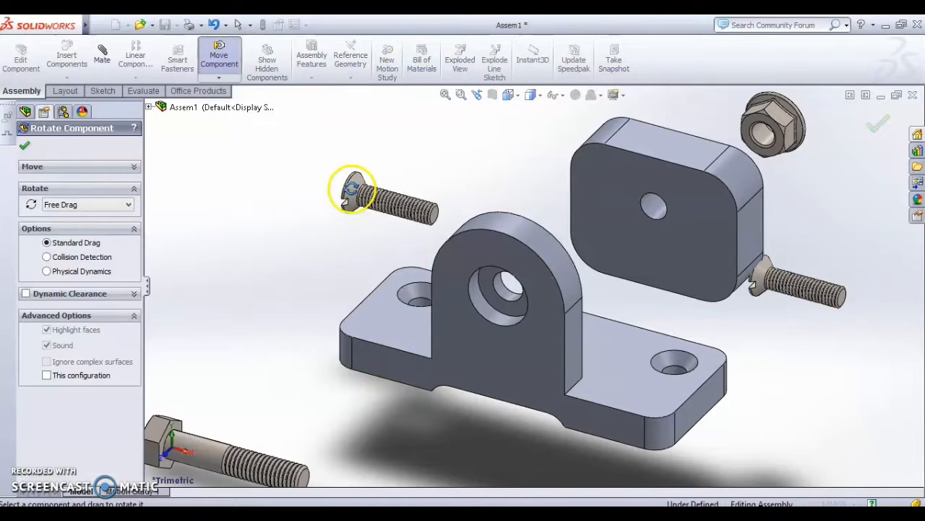
pyautogui.moveTo(351, 187); pyautogui.dragTo(378, 147)
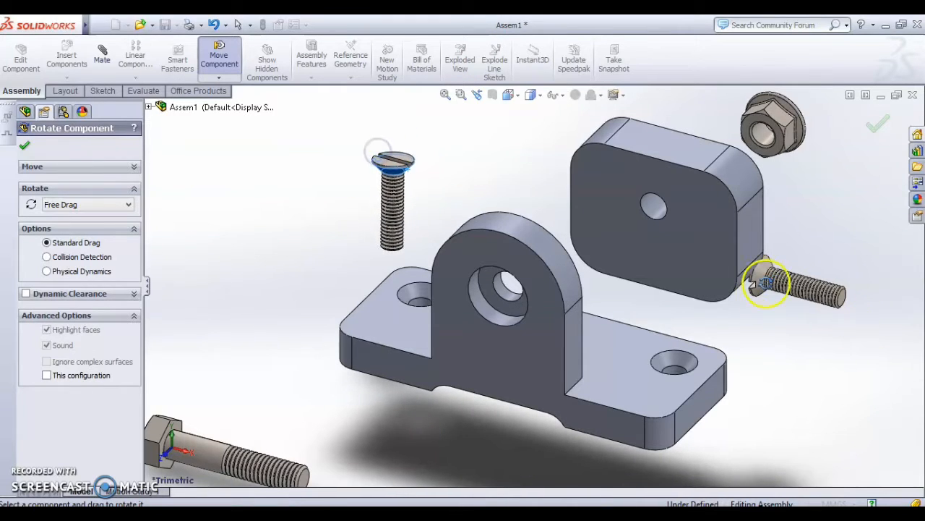
pyautogui.moveTo(765, 283); pyautogui.dragTo(874, 142)
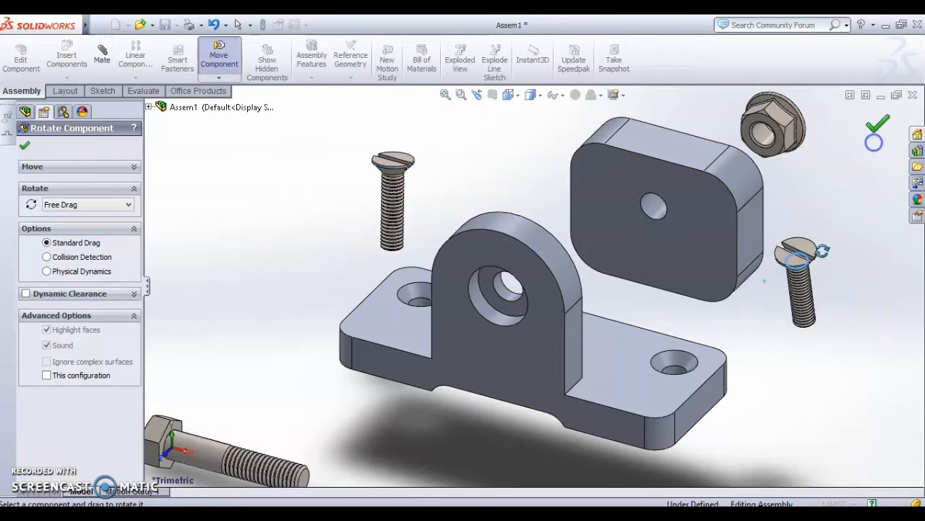
pyautogui.moveTo(798, 249); pyautogui.dragTo(807, 200)
# - Rotate the nut so its flanged face points forward, and the bolt so its threaded end points toward the flange
pyautogui.moveTo(784, 156)
pyautogui.mouseDown()
pyautogui.moveTo(766, 163)
pyautogui.moveTo(752, 149)
pyautogui.moveTo(727, 147)
pyautogui.moveTo(713, 161)
pyautogui.moveTo(713, 151)
pyautogui.moveTo(763, 134)
pyautogui.moveTo(773, 154)
pyautogui.mouseUp()
pyautogui.moveTo(162, 441); pyautogui.dragTo(201, 394)
# - Move the CBORE BOLT closer to the flange with Move Component in Free Drag mode
pyautogui.click(219, 78)
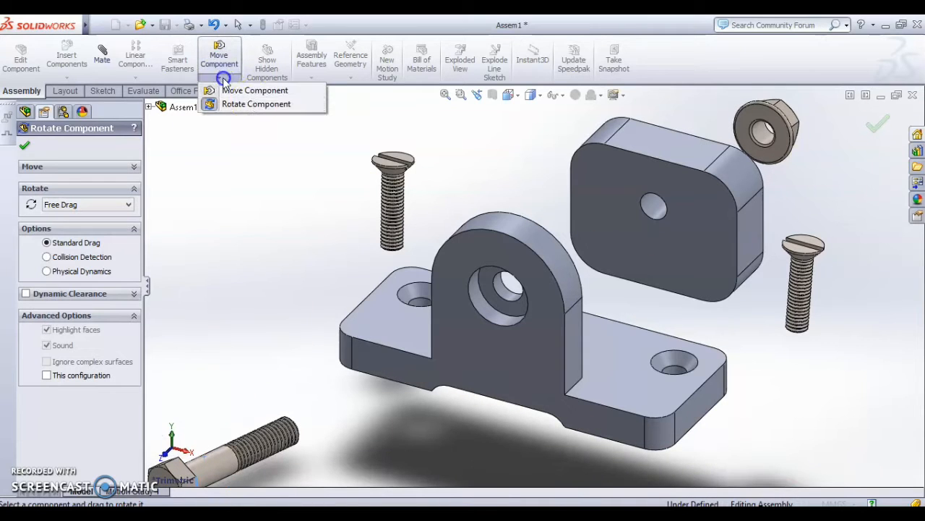
pyautogui.click(255, 90)
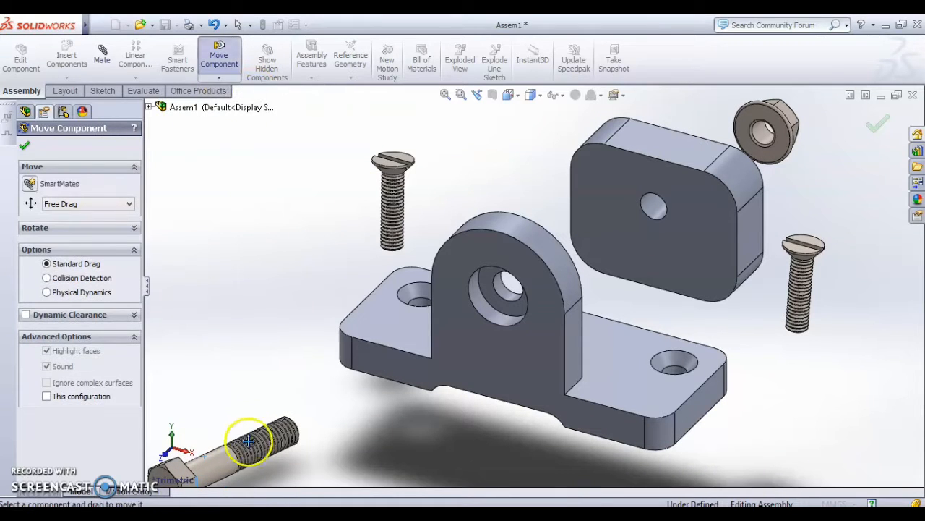
pyautogui.moveTo(243, 440); pyautogui.dragTo(370, 428)
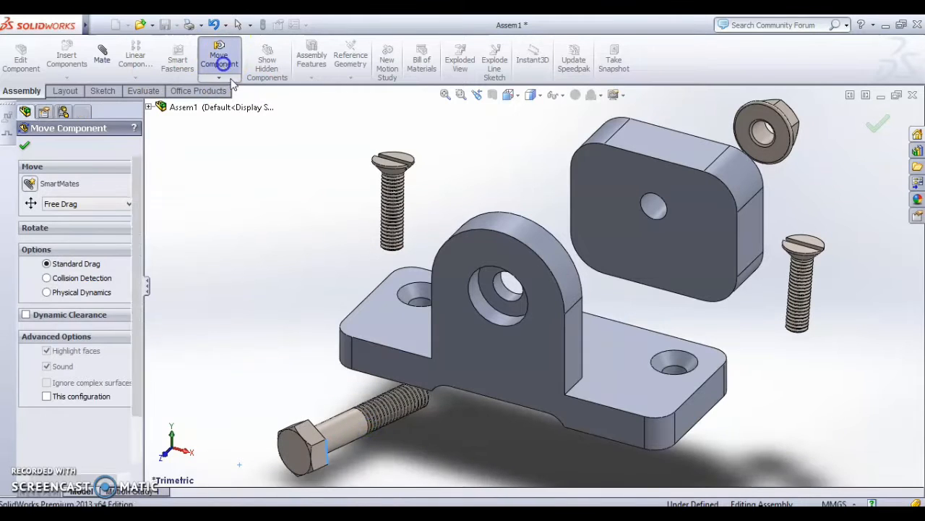
# - Rotate the CBORE BOLT slightly about its axis direction with Rotate Component in Free Drag mode and accept its orientation
pyautogui.click(219, 58)
pyautogui.click(220, 77)
pyautogui.click(256, 104)
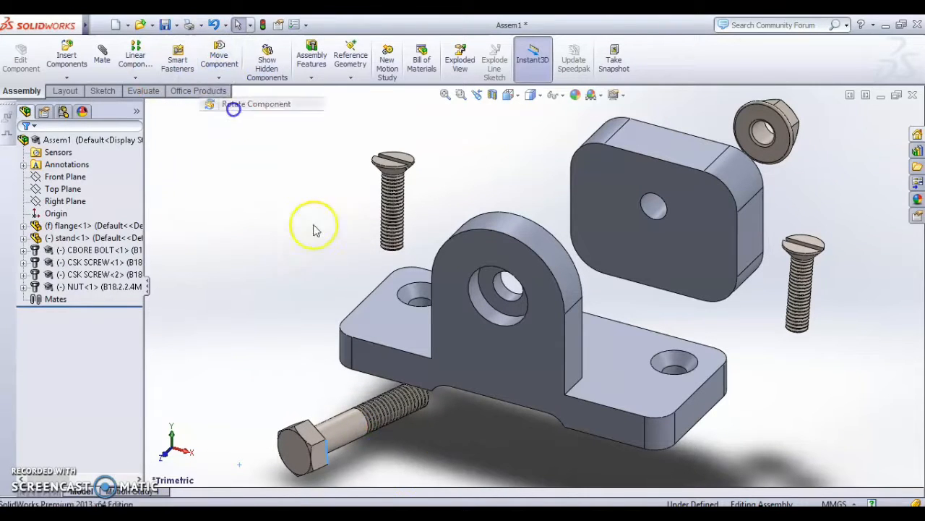
pyautogui.moveTo(323, 470); pyautogui.dragTo(336, 473)
pyautogui.moveTo(326, 504)
pyautogui.mouseDown()
pyautogui.moveTo(320, 467)
pyautogui.moveTo(325, 496)
pyautogui.mouseUp()
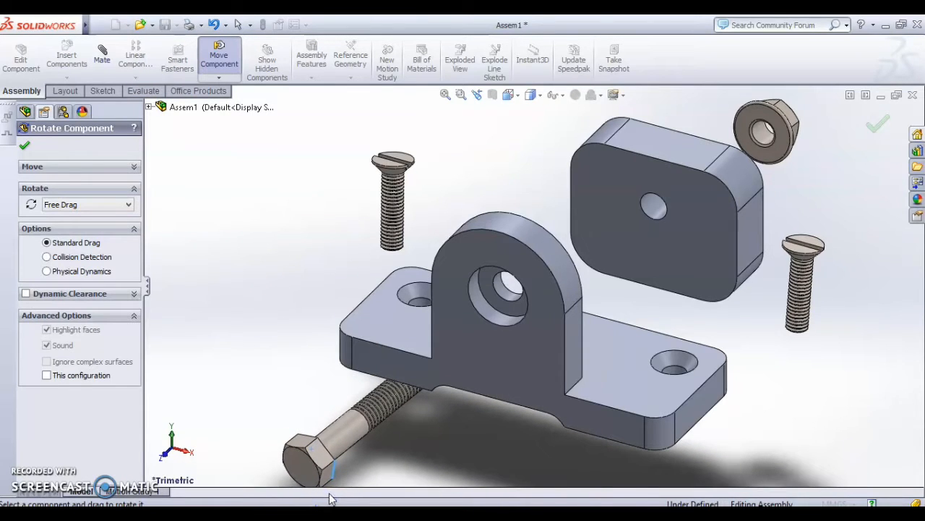
pyautogui.click(260, 338)
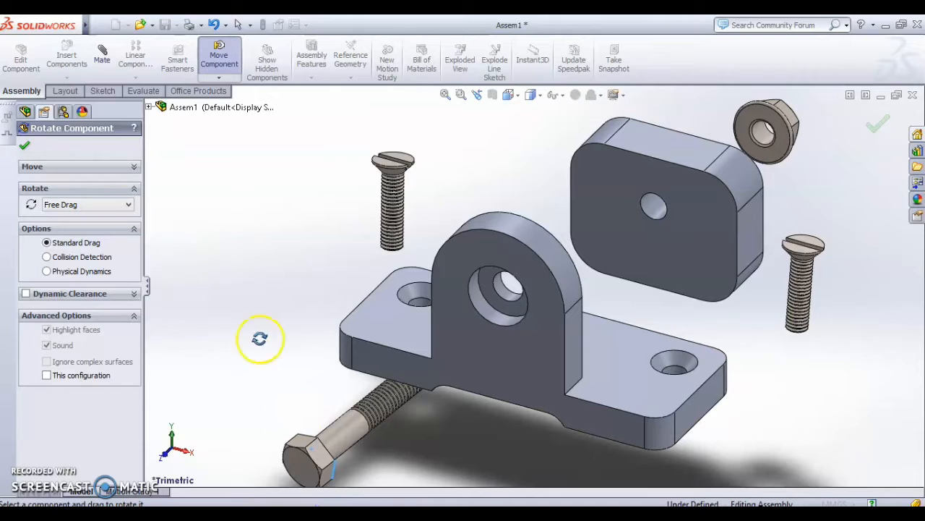
pyautogui.click(26, 147)
pyautogui.click(892, 254)
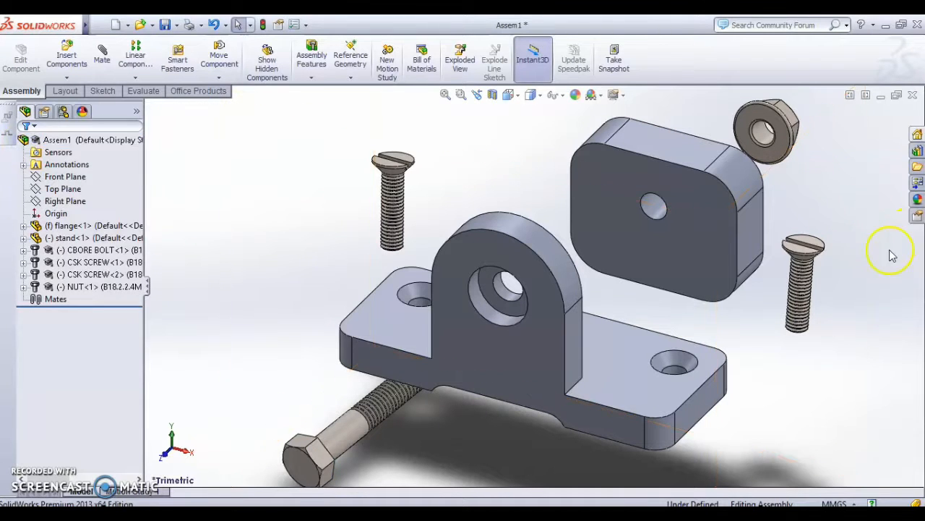
# - Add a concentric mate between the thread edge of the first CSK SCREW and the flange's countersunk hole nearest to it
pyautogui.scroll(-1, 733, 326)
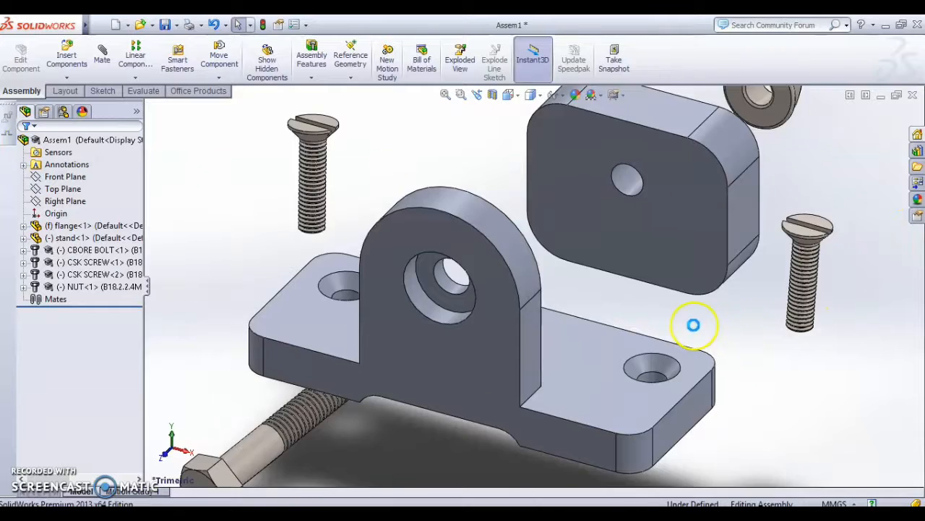
pyautogui.scroll(1, 684, 344)
pyautogui.scroll(2, 673, 352)
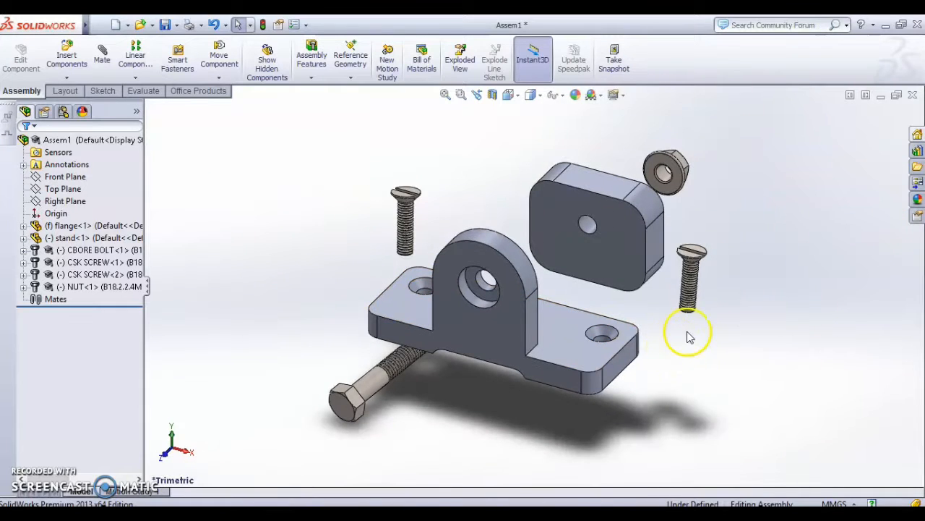
pyautogui.click(105, 57)
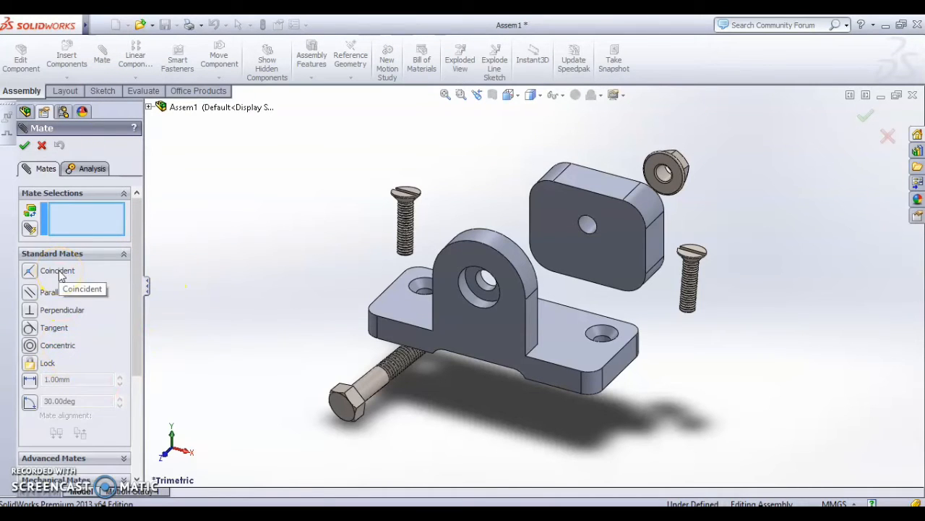
pyautogui.click(65, 349)
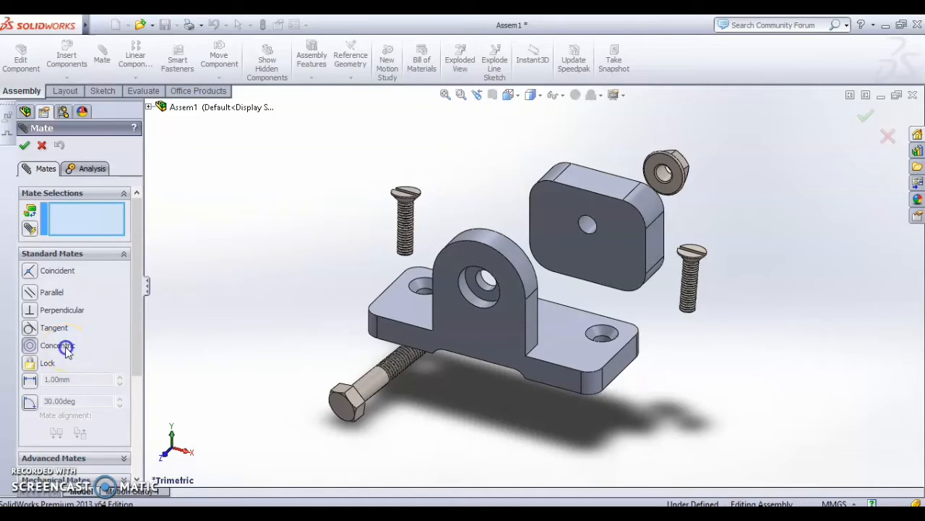
pyautogui.click(406, 244)
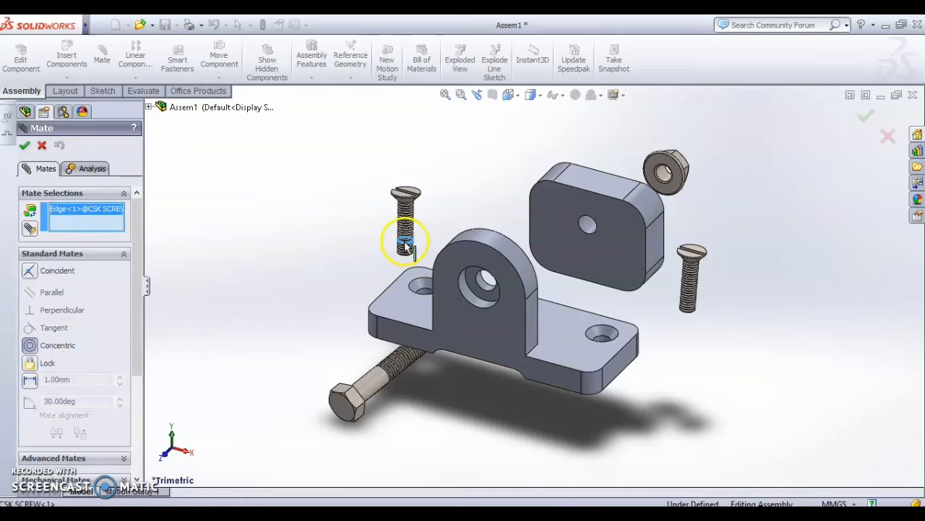
pyautogui.click(427, 292)
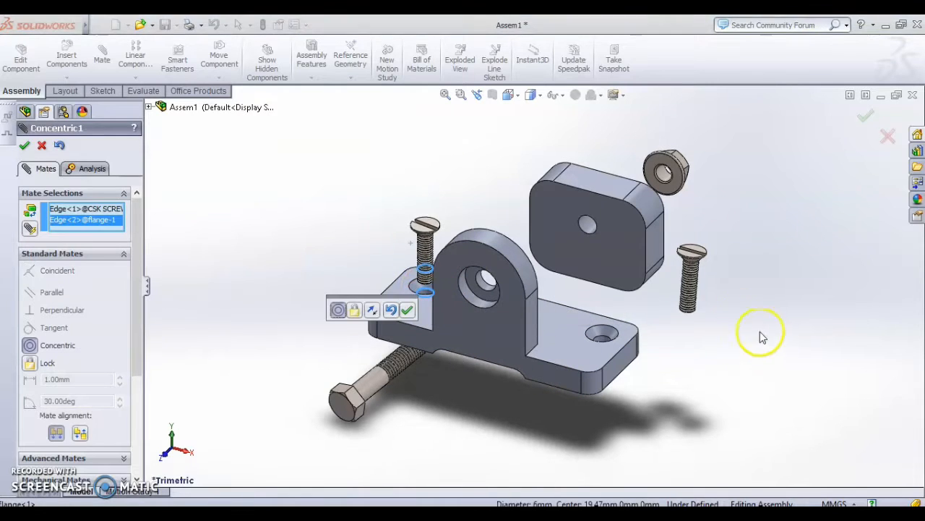
pyautogui.click(606, 337)
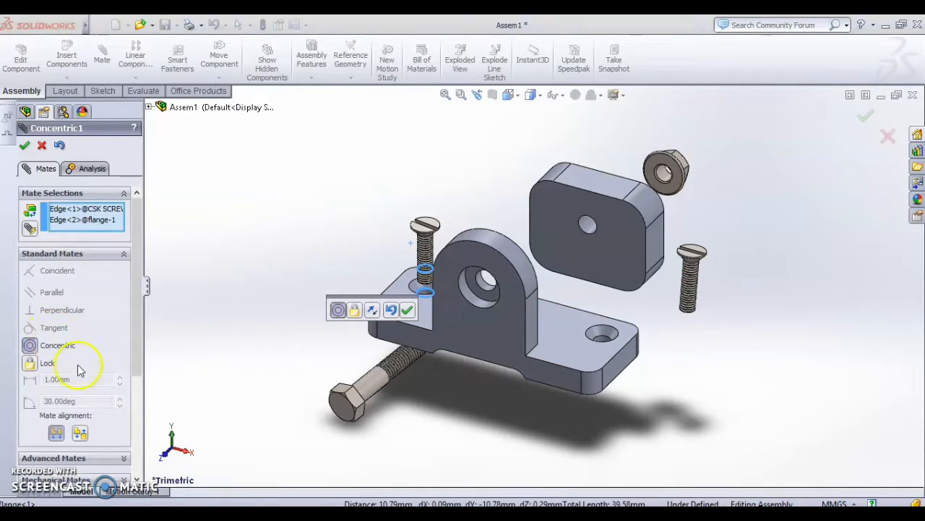
pyautogui.click(52, 347)
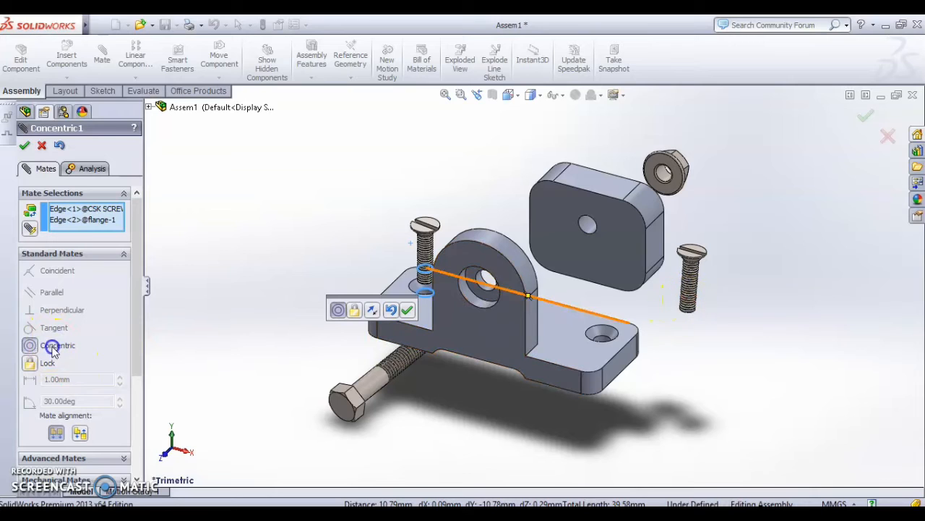
pyautogui.click(24, 146)
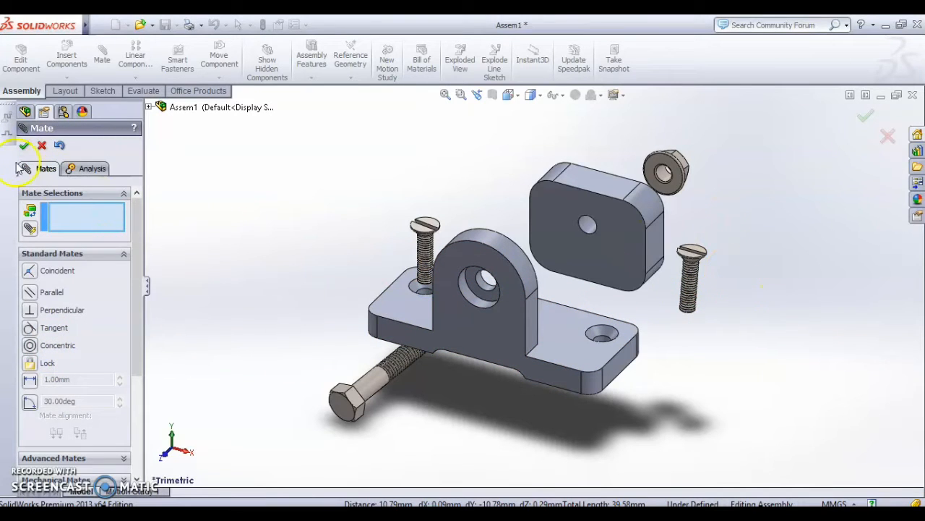
# - Add a concentric mate between the second CSK SCREW's thread edge and the flange's other countersunk hole
pyautogui.click(58, 345)
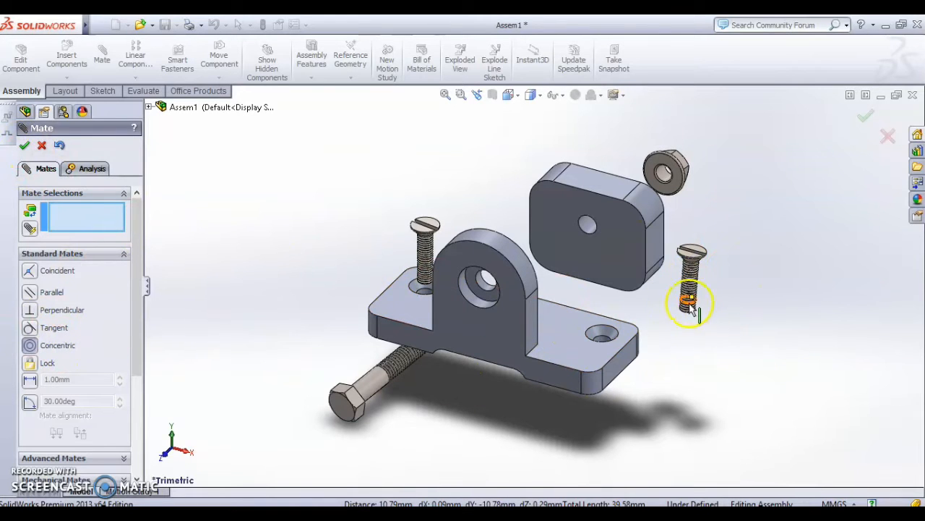
pyautogui.click(691, 305)
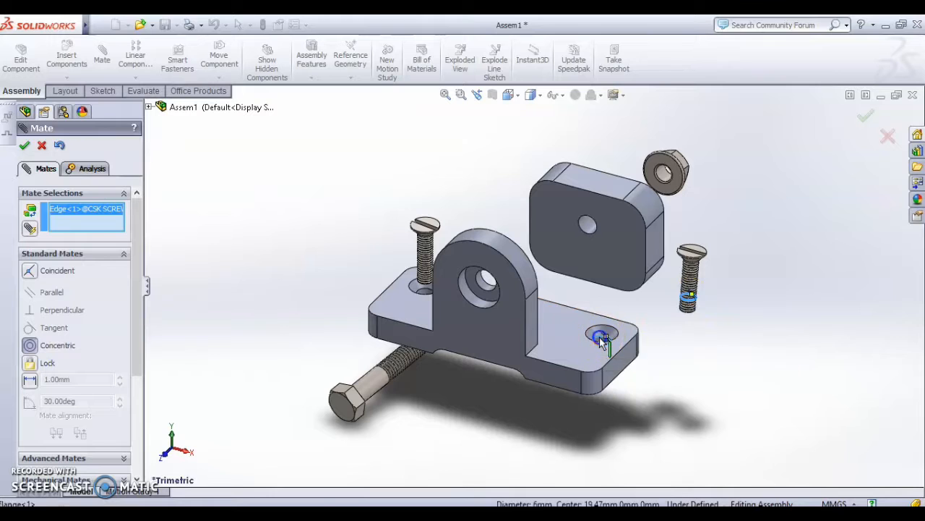
pyautogui.click(600, 337)
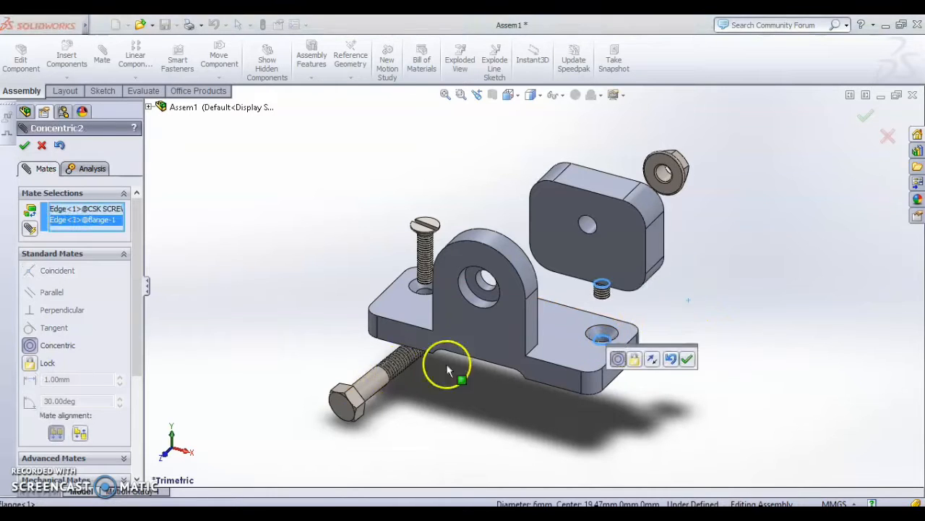
pyautogui.click(24, 145)
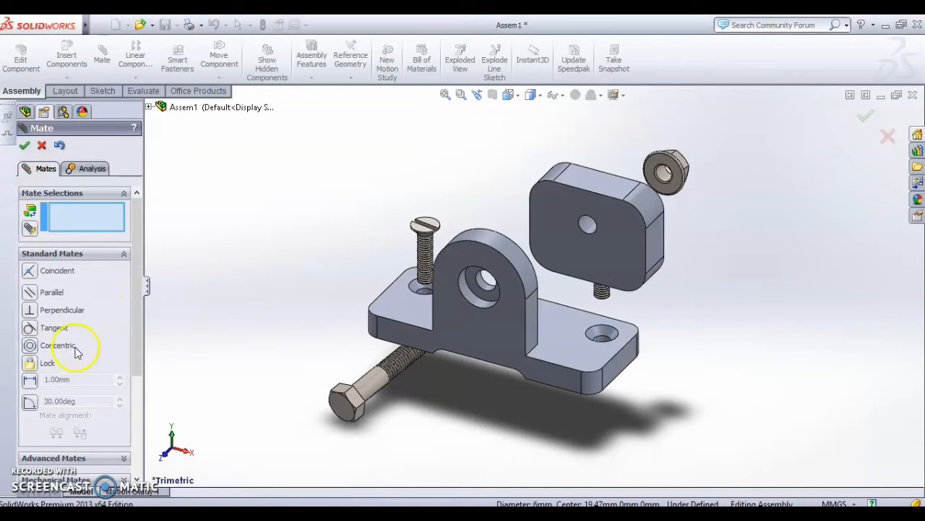
# - Try a concentric mate between the CBORE BOLT and the flange's counterbored hole, and undo that mate
pyautogui.click(405, 366)
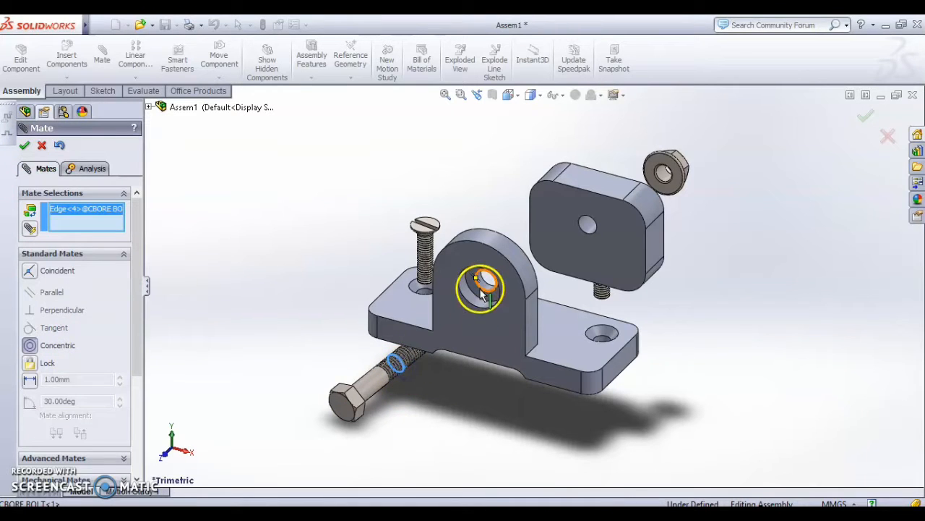
pyautogui.click(481, 292)
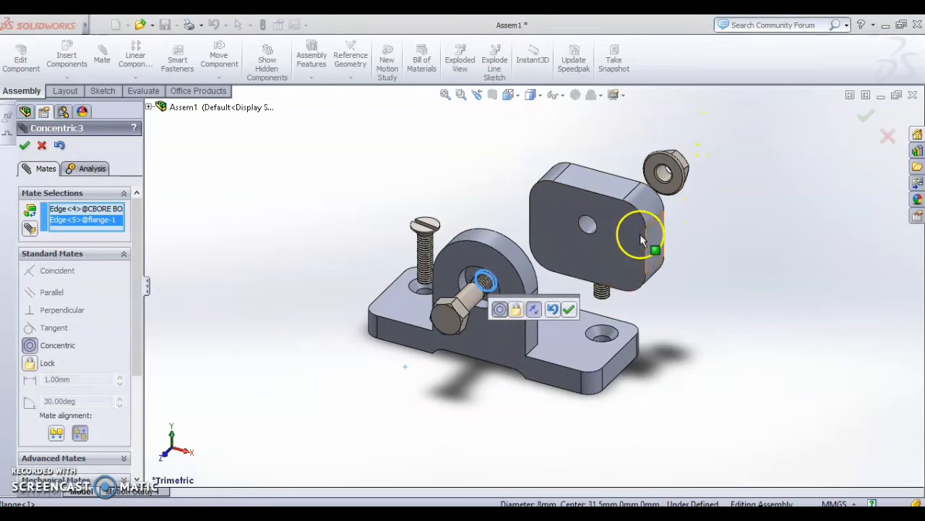
pyautogui.click(25, 146)
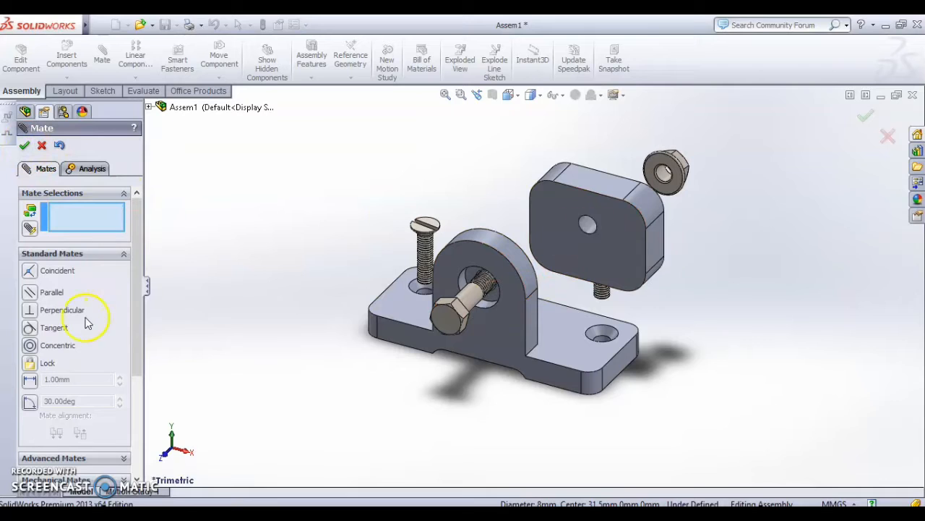
pyautogui.click(589, 230)
pyautogui.click(622, 264)
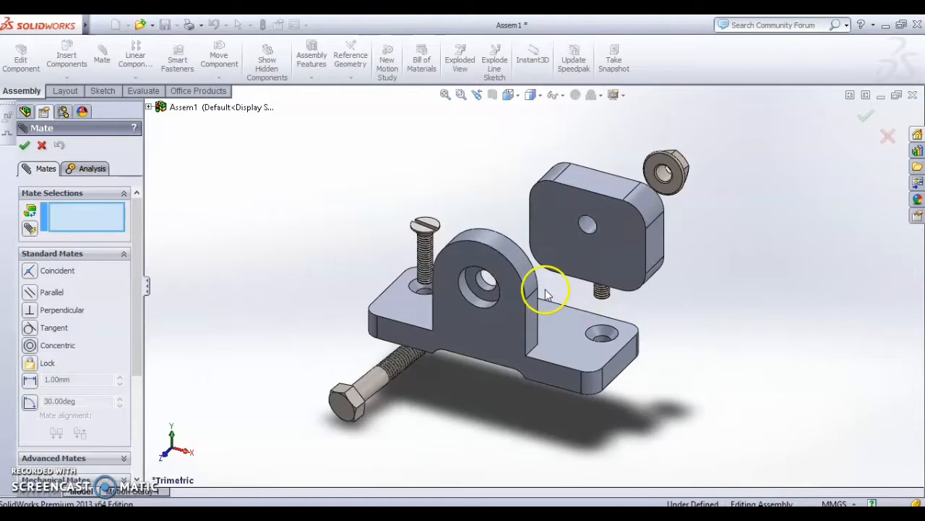
pyautogui.hotkey('ctrl', 'z')
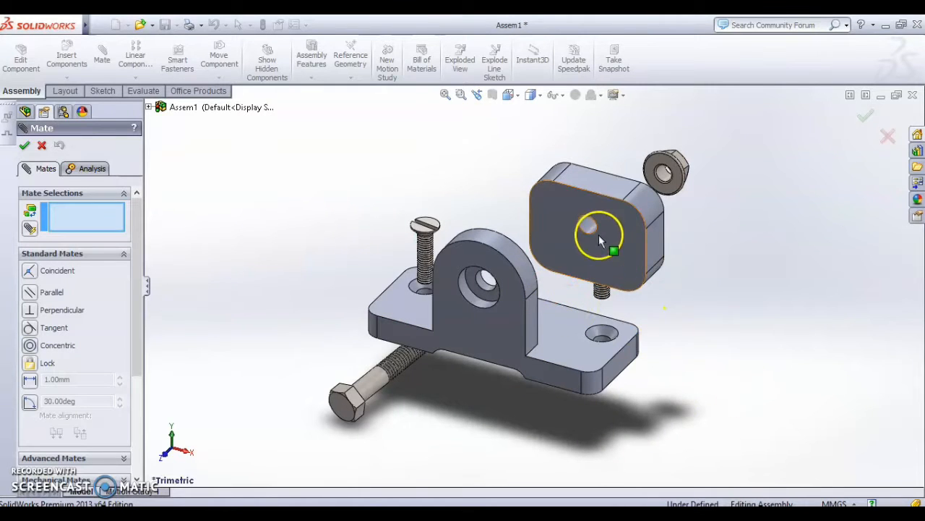
# - Add a concentric mate between the stand's hole edge and the rear edge of the hole in the flange's upright
pyautogui.click(51, 346)
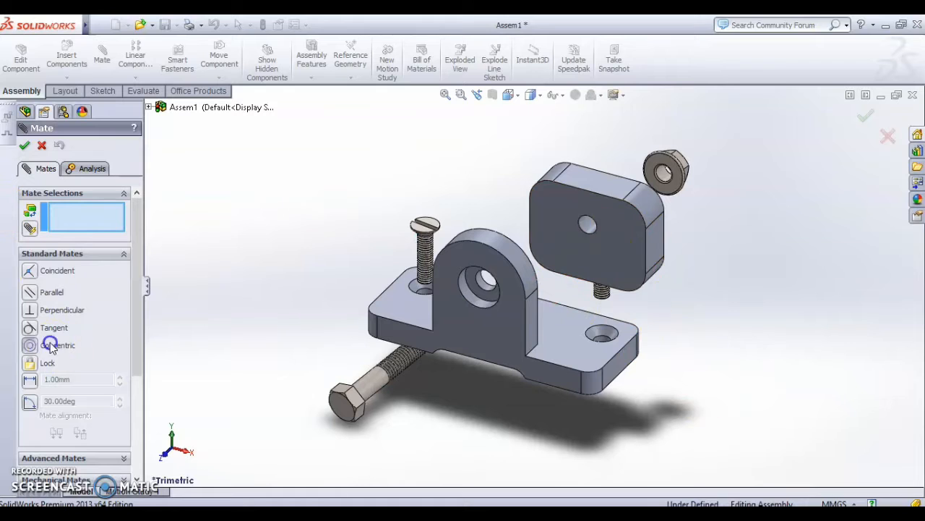
pyautogui.click(587, 230)
pyautogui.moveTo(755, 280); pyautogui.dragTo(605, 299, button='middle')
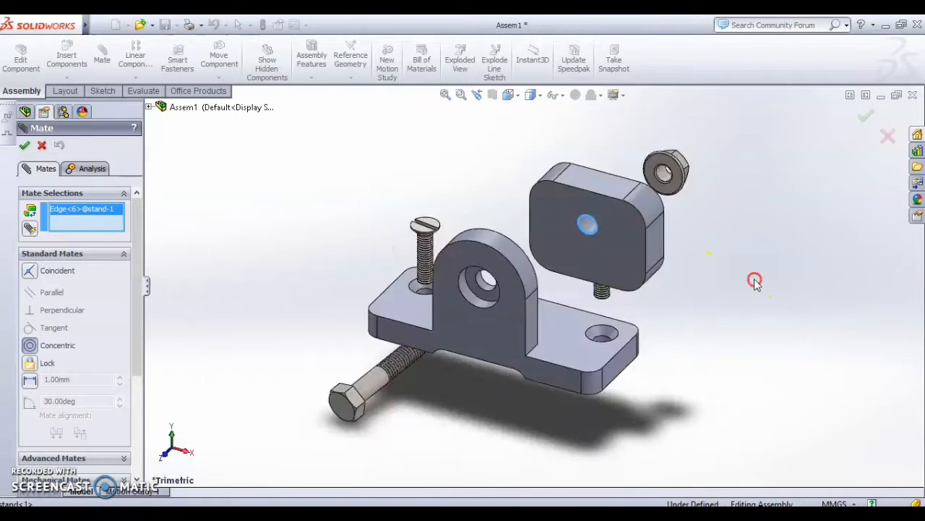
pyautogui.moveTo(755, 280); pyautogui.dragTo(546, 288, button='middle')
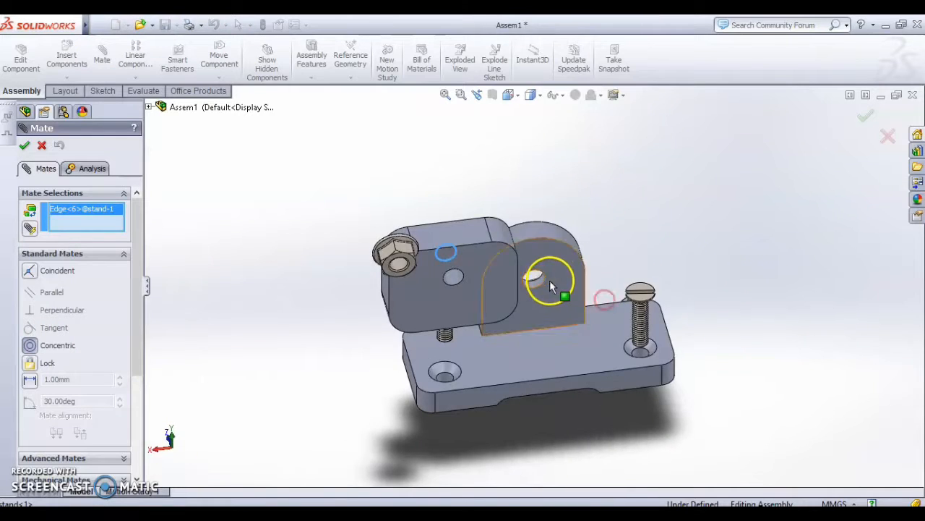
pyautogui.click(543, 285)
pyautogui.moveTo(240, 332); pyautogui.dragTo(332, 308, button='middle')
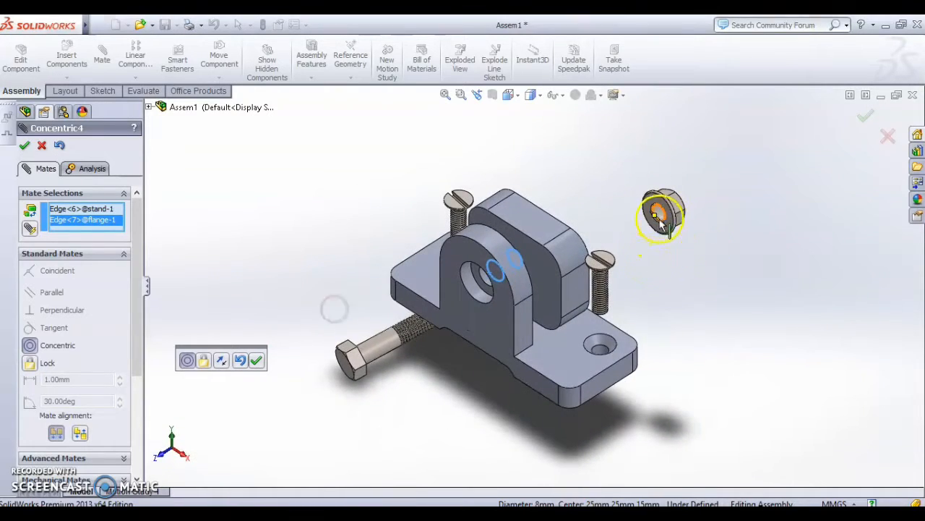
pyautogui.moveTo(662, 226); pyautogui.dragTo(707, 253)
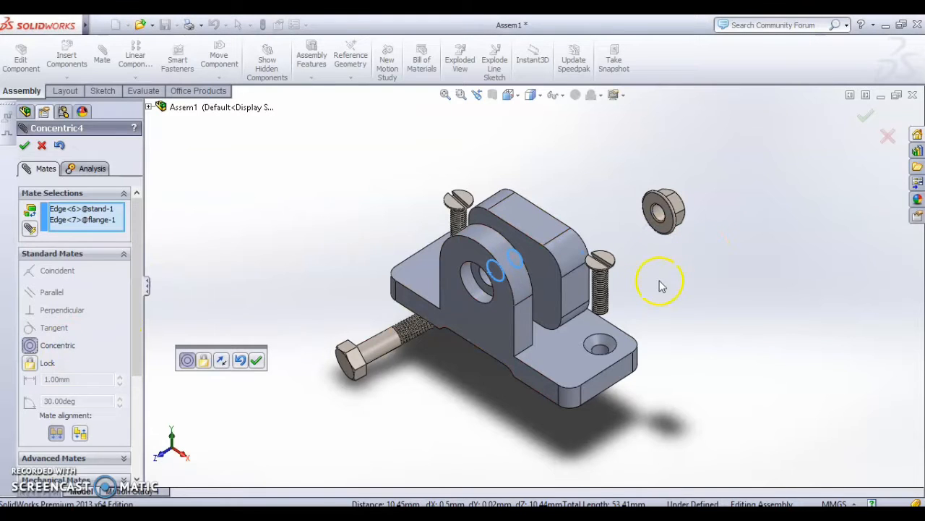
pyautogui.moveTo(661, 284); pyautogui.dragTo(582, 317, button='middle')
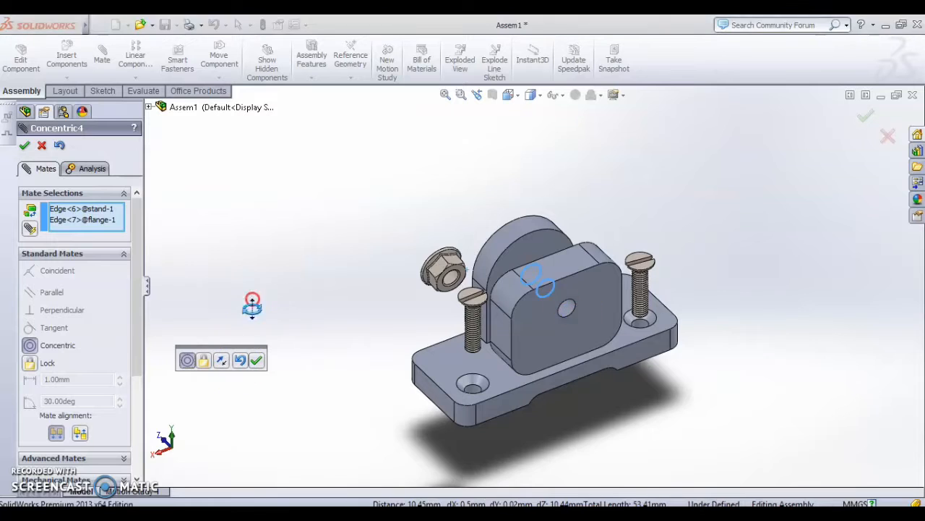
pyautogui.moveTo(252, 303); pyautogui.dragTo(380, 312, button='middle')
pyautogui.click(24, 144)
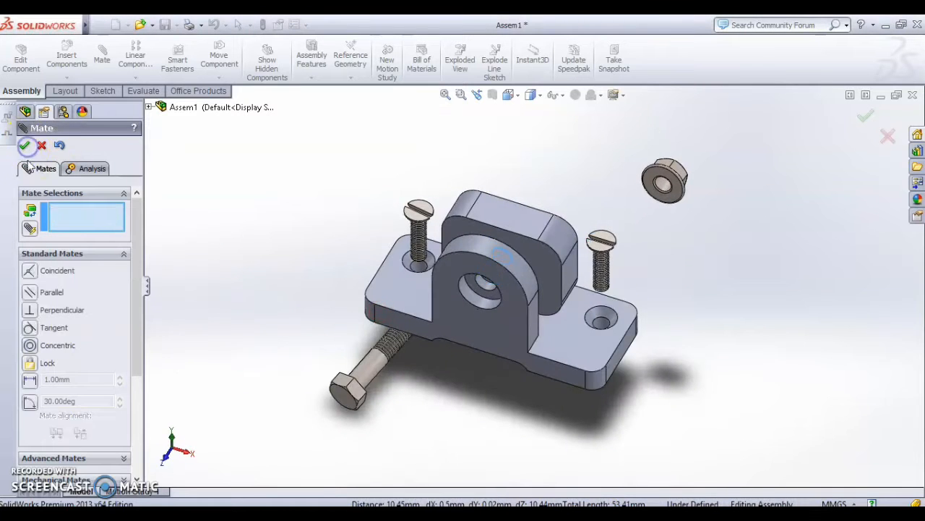
# - Add a concentric mate between the NUT's inner hole edge and the hole edge on the stand's rear face
pyautogui.click(669, 194)
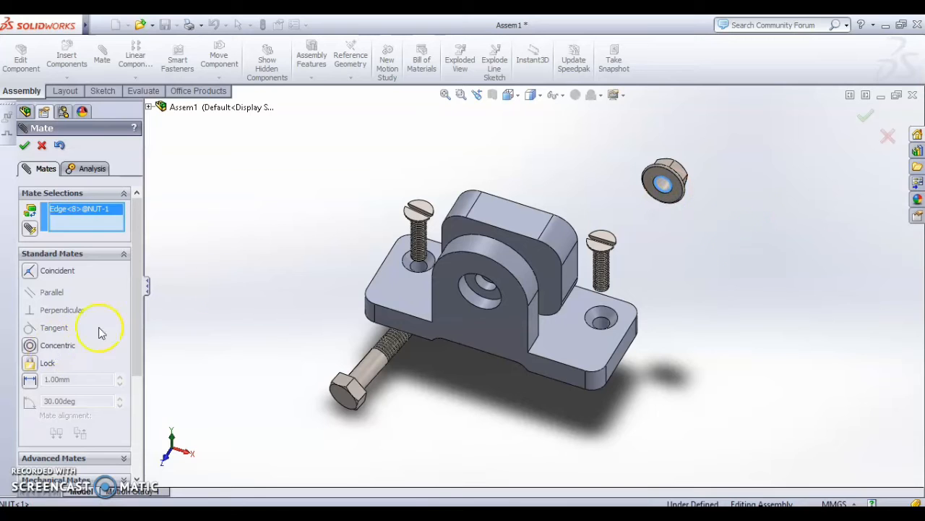
pyautogui.click(50, 348)
pyautogui.moveTo(719, 261); pyautogui.dragTo(575, 300, button='middle')
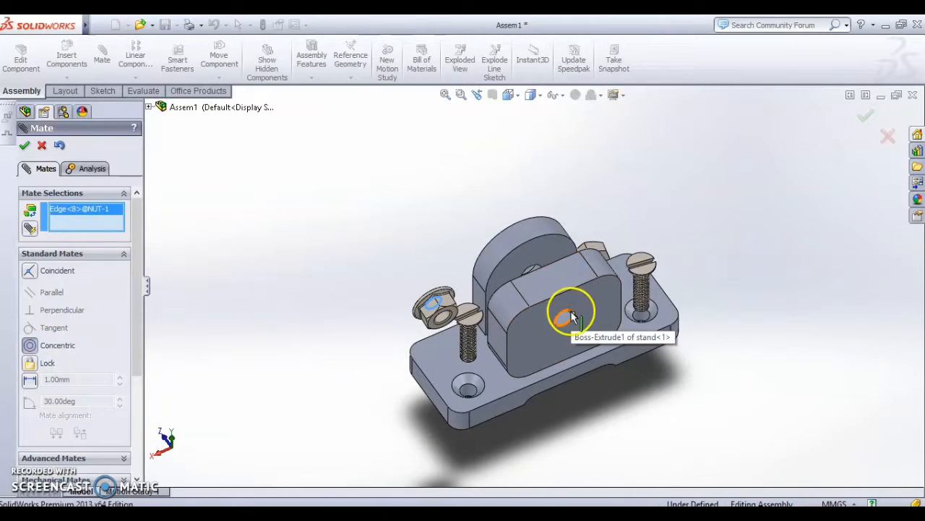
pyautogui.click(571, 316)
pyautogui.moveTo(299, 295); pyautogui.dragTo(380, 233, button='middle')
pyautogui.click(23, 144)
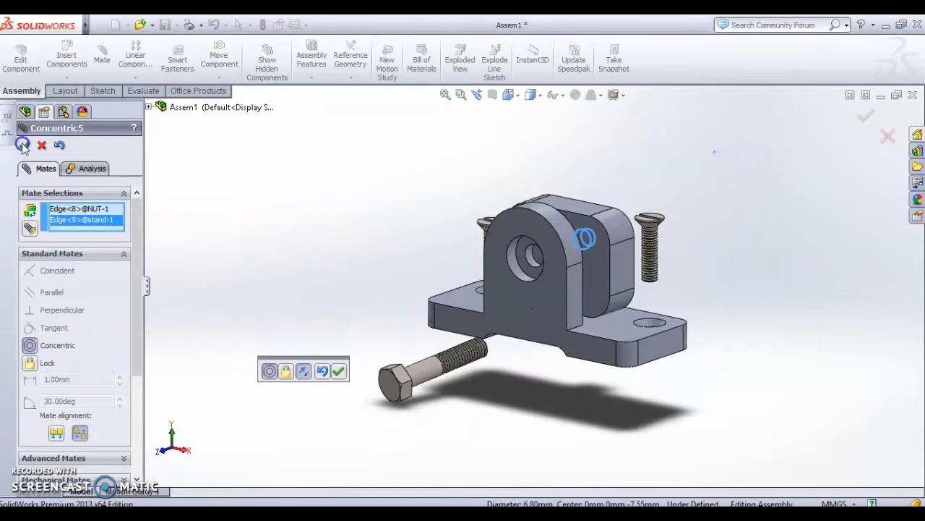
# - Add a concentric mate between the CBORE BOLT's thread edge and the inner edge of the flange's counterbored hole
pyautogui.click(67, 345)
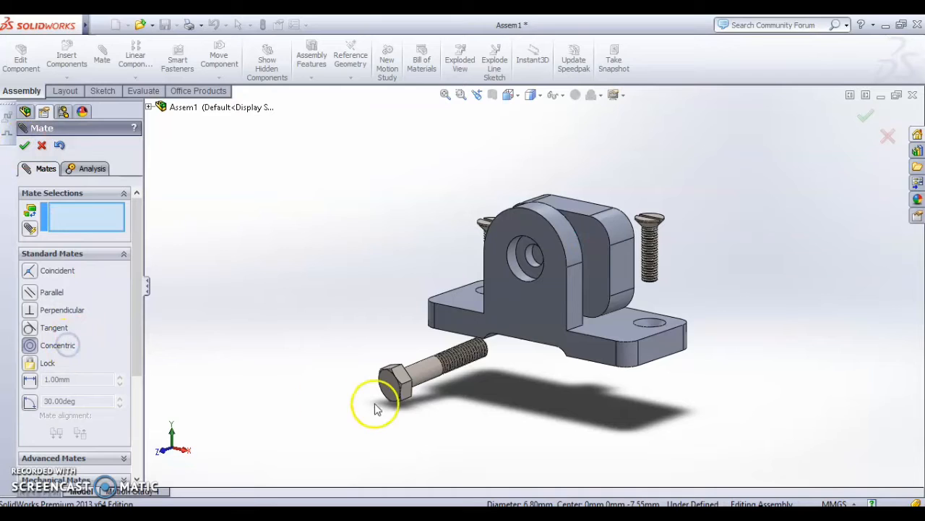
pyautogui.click(474, 366)
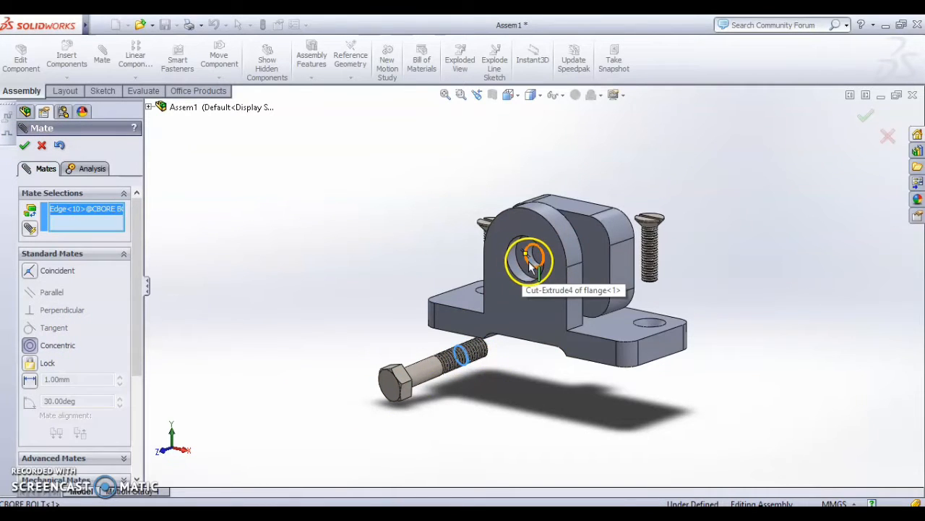
pyautogui.click(529, 262)
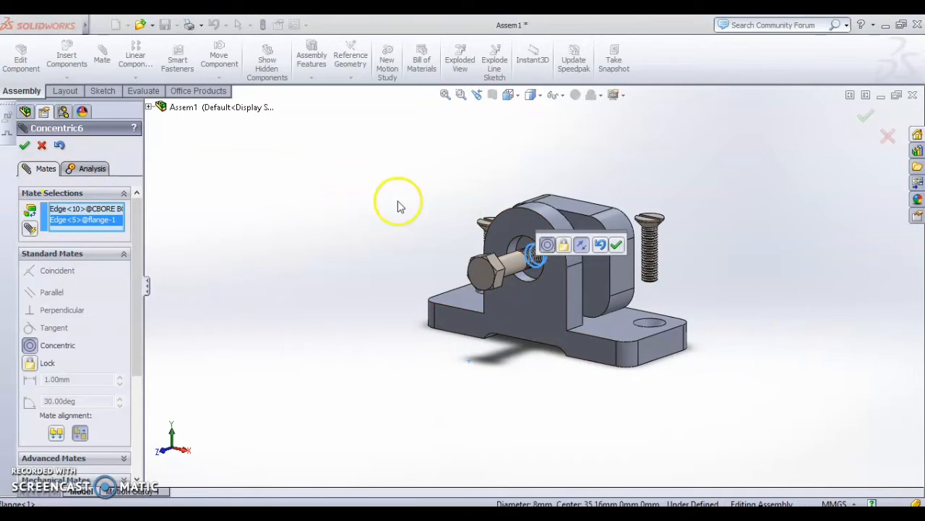
pyautogui.click(24, 146)
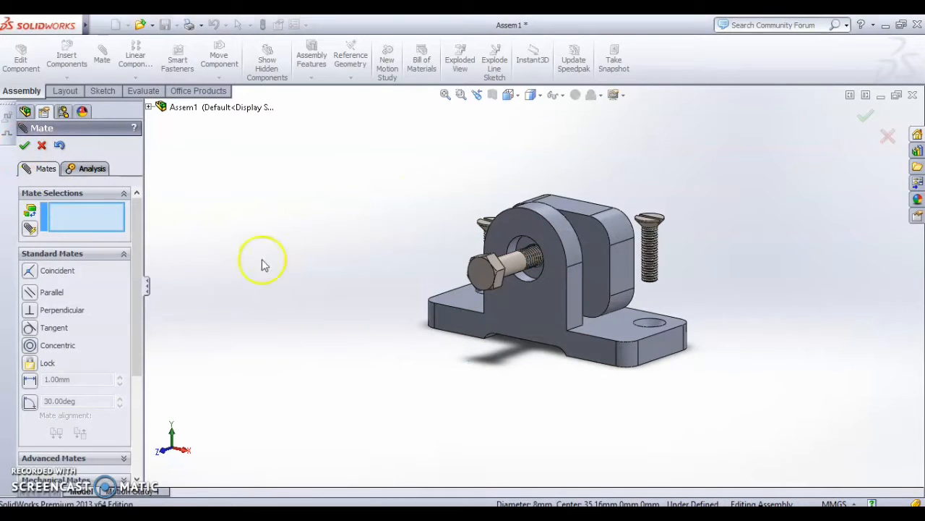
# - Add a coincident mate between the stand's face toward the flange and the rear face of the flange's upright
pyautogui.moveTo(323, 245); pyautogui.dragTo(321, 361, button='middle')
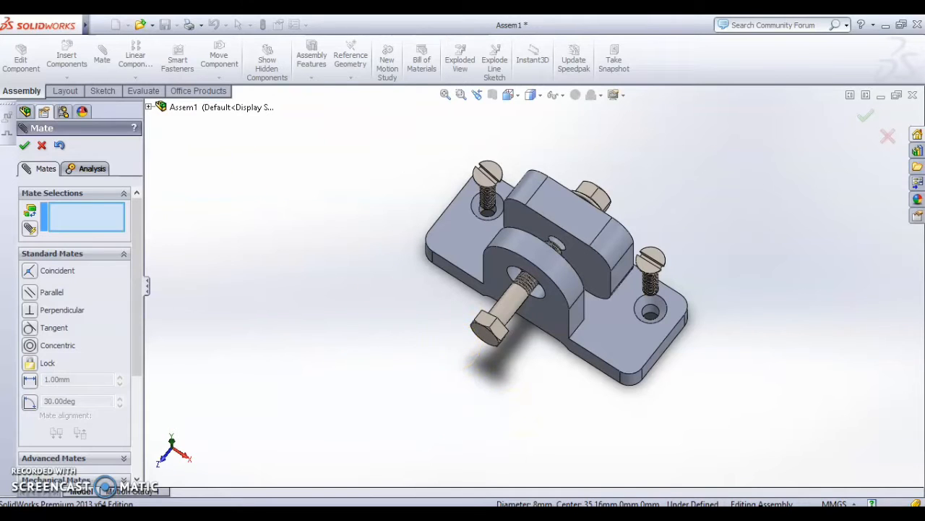
pyautogui.click(62, 276)
pyautogui.click(599, 271)
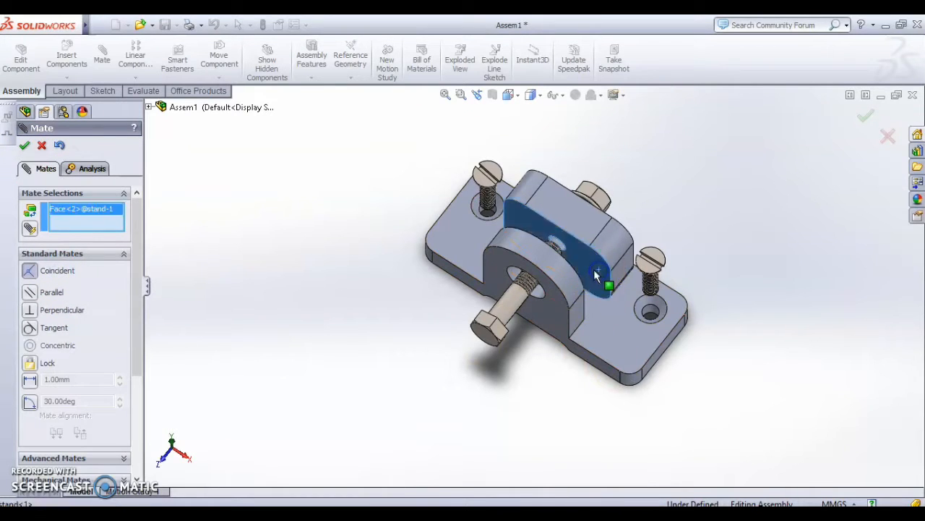
pyautogui.moveTo(831, 185); pyautogui.dragTo(727, 185, button='middle')
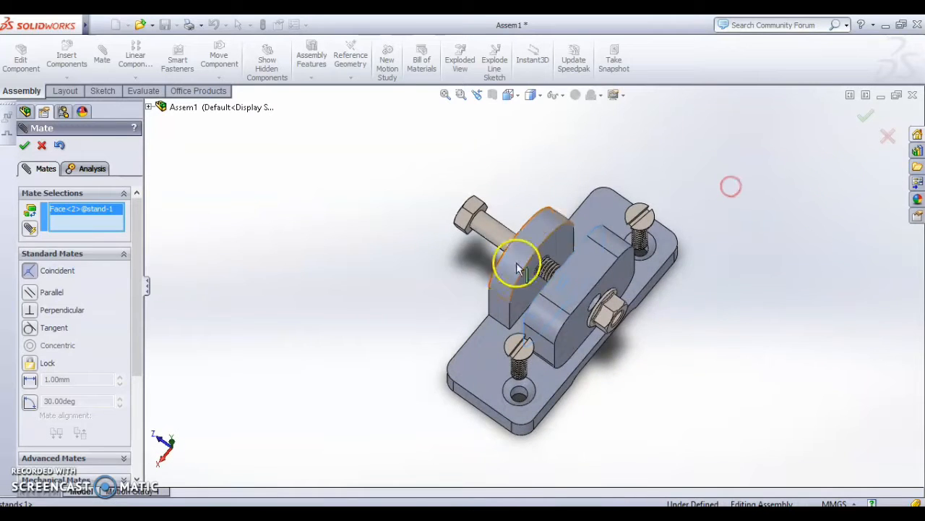
pyautogui.click(560, 243)
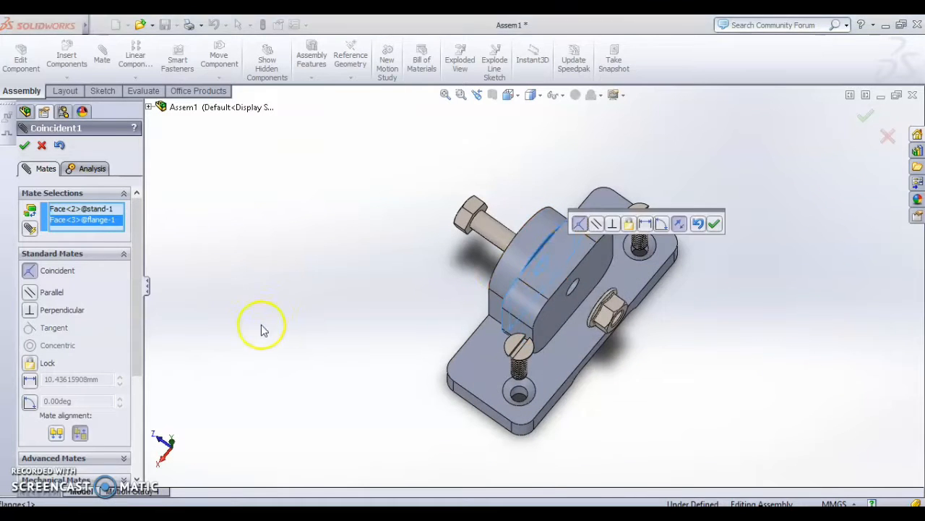
pyautogui.moveTo(260, 349); pyautogui.dragTo(267, 272, button='middle')
pyautogui.click(27, 147)
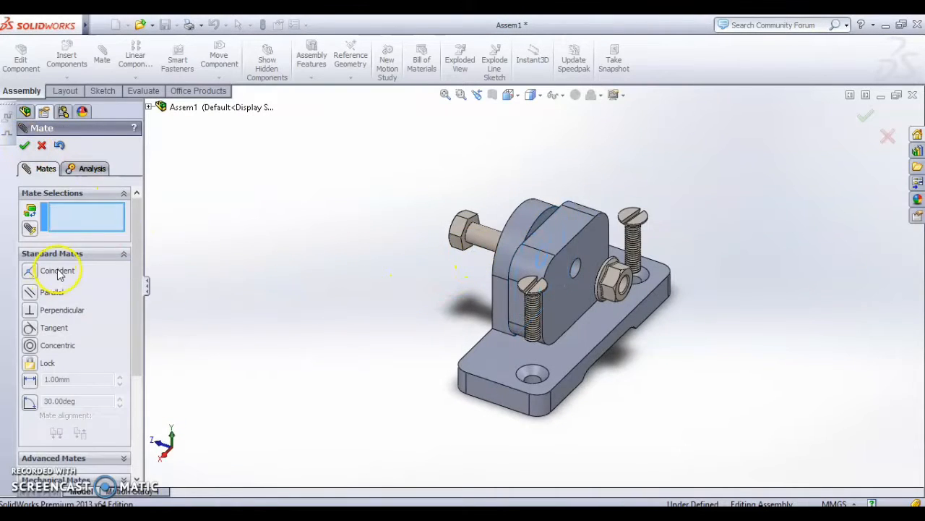
# - Add a coincident mate between the underside of the CBORE BOLT's head and the counterbore floor in the flange
pyautogui.click(467, 249)
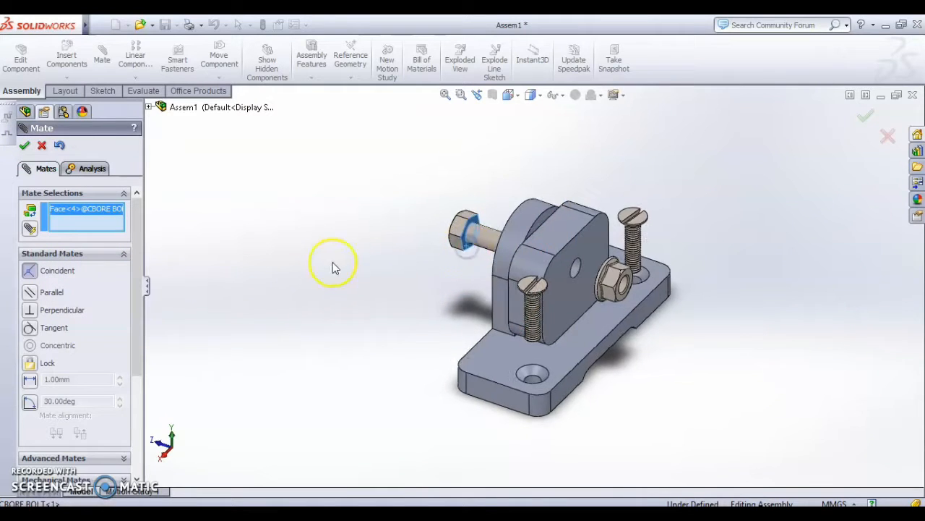
pyautogui.moveTo(330, 263); pyautogui.dragTo(526, 272, button='middle')
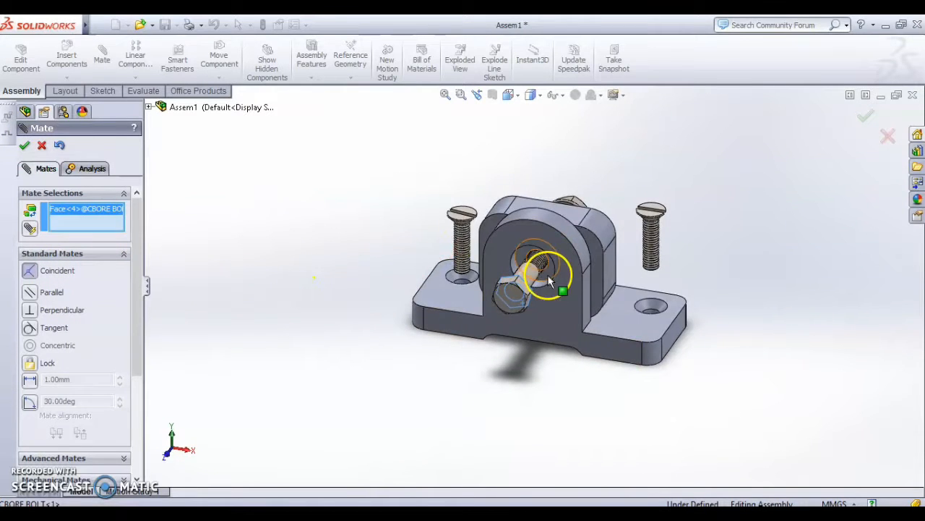
pyautogui.click(548, 274)
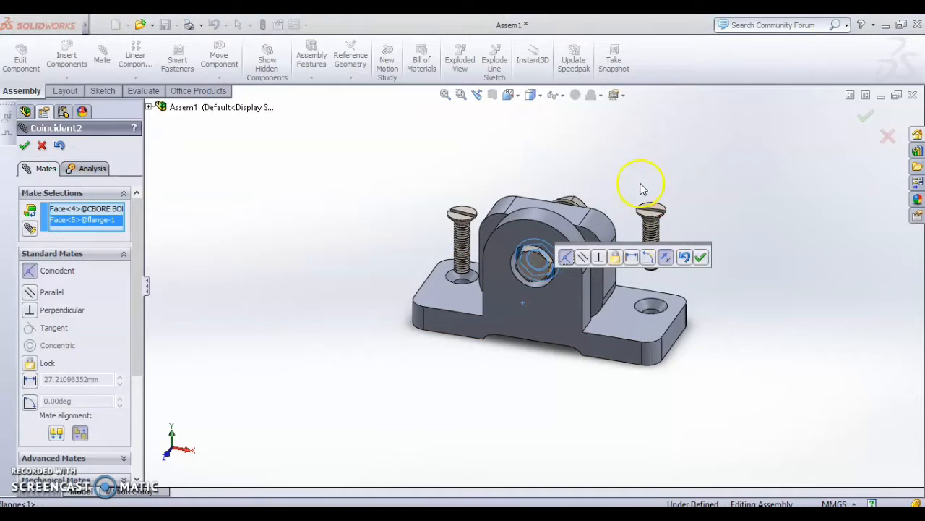
pyautogui.moveTo(640, 189); pyautogui.dragTo(626, 221, button='middle')
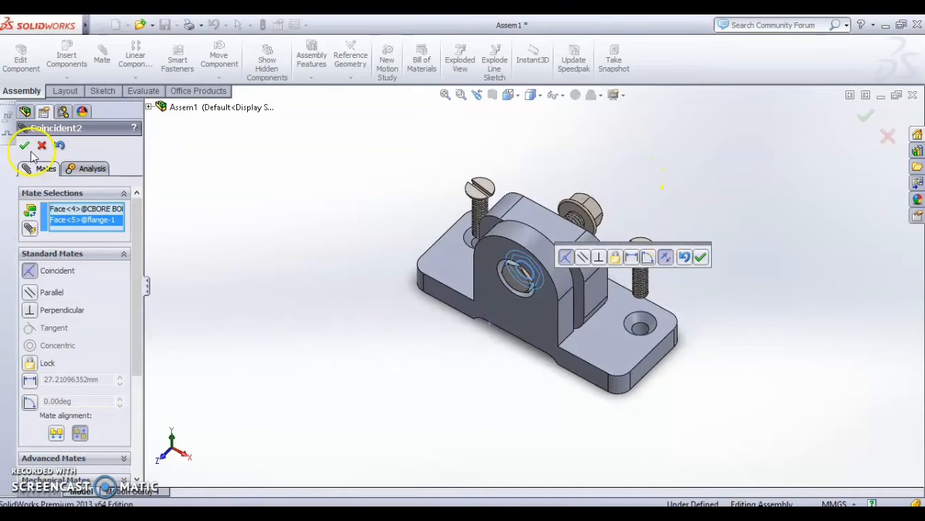
pyautogui.click(24, 147)
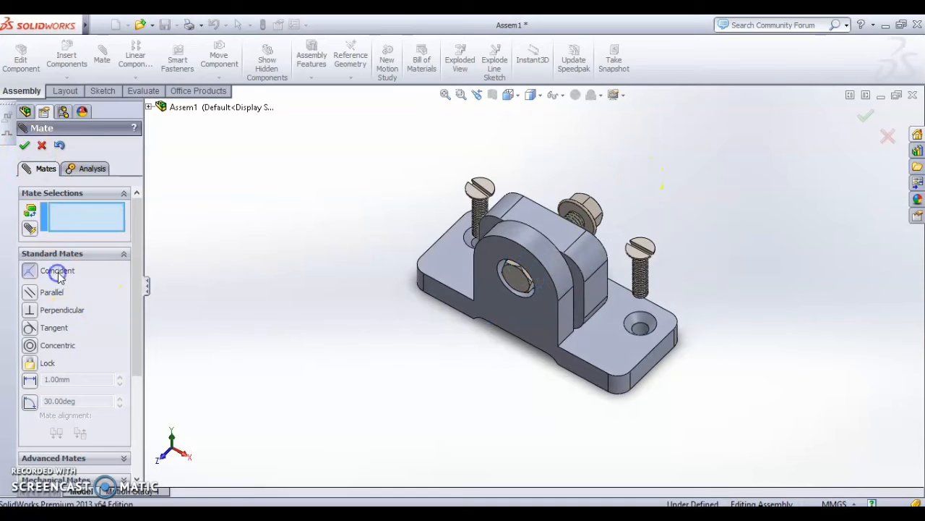
# - Add a coincident mate between the NUT's flanged face and the stand's rear face
pyautogui.click(580, 213)
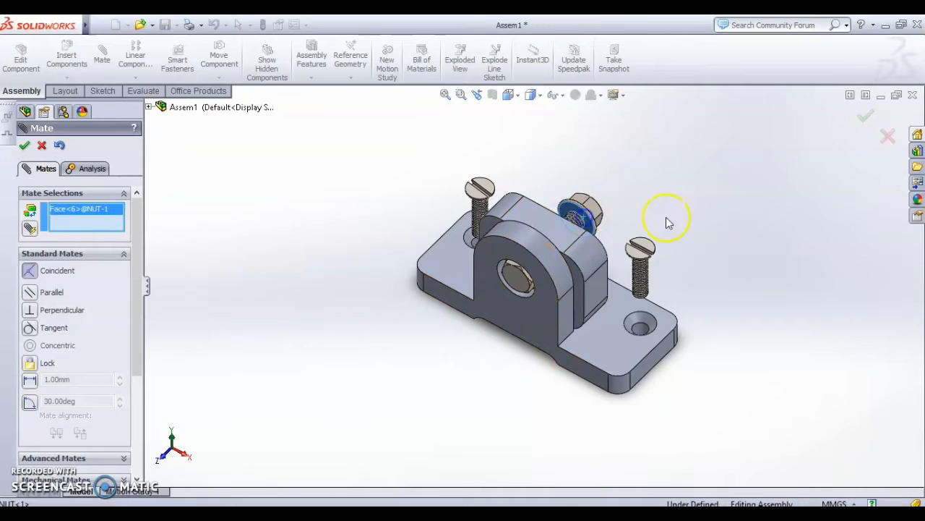
pyautogui.moveTo(688, 212); pyautogui.dragTo(568, 230, button='middle')
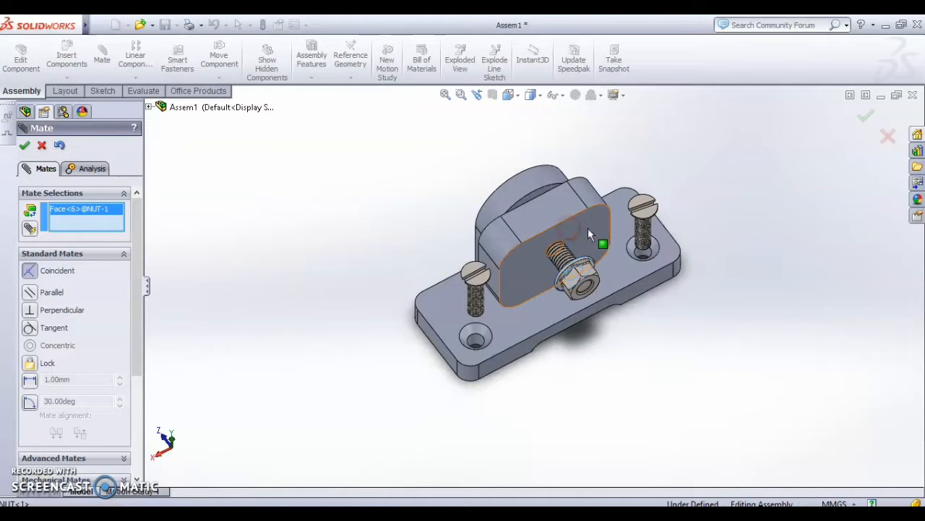
pyautogui.click(588, 228)
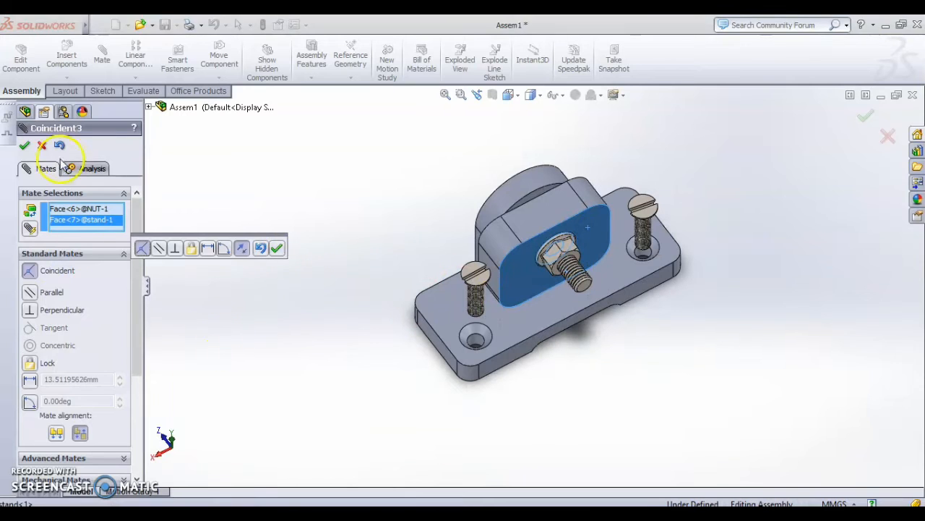
pyautogui.click(26, 145)
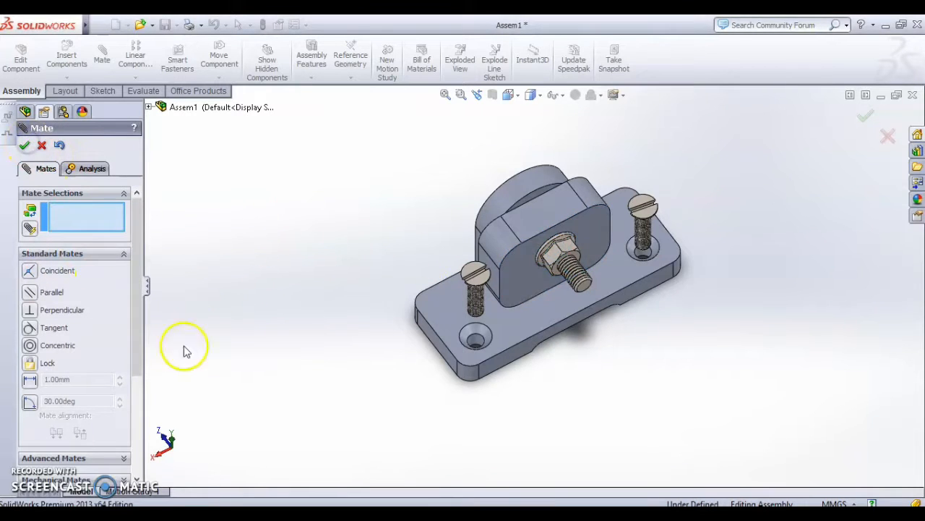
# - Add a coincident mate between the first CSK SCREW's conical head face and its countersunk hole face in the flange
pyautogui.moveTo(186, 347); pyautogui.dragTo(279, 186, button='middle')
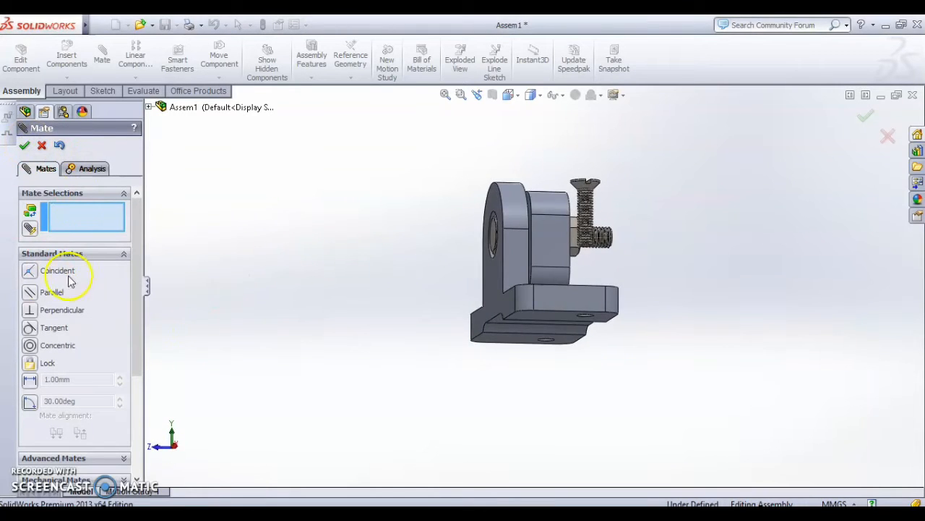
pyautogui.click(68, 274)
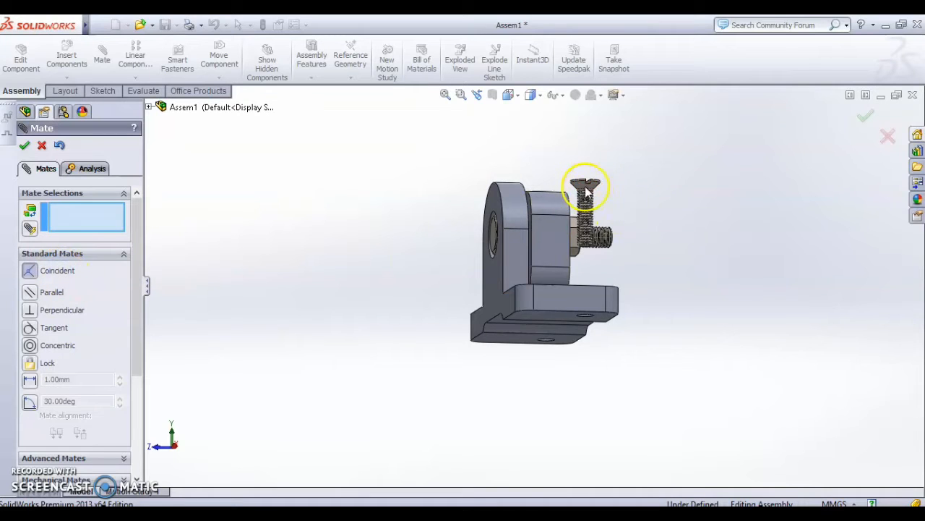
pyautogui.click(588, 185)
pyautogui.moveTo(673, 227); pyautogui.dragTo(606, 347, button='middle')
pyautogui.click(482, 333)
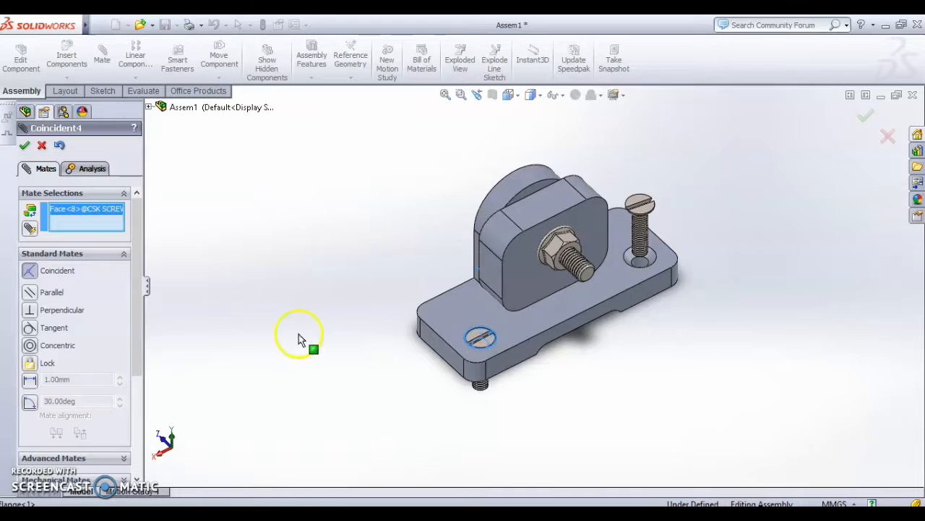
pyautogui.click(24, 145)
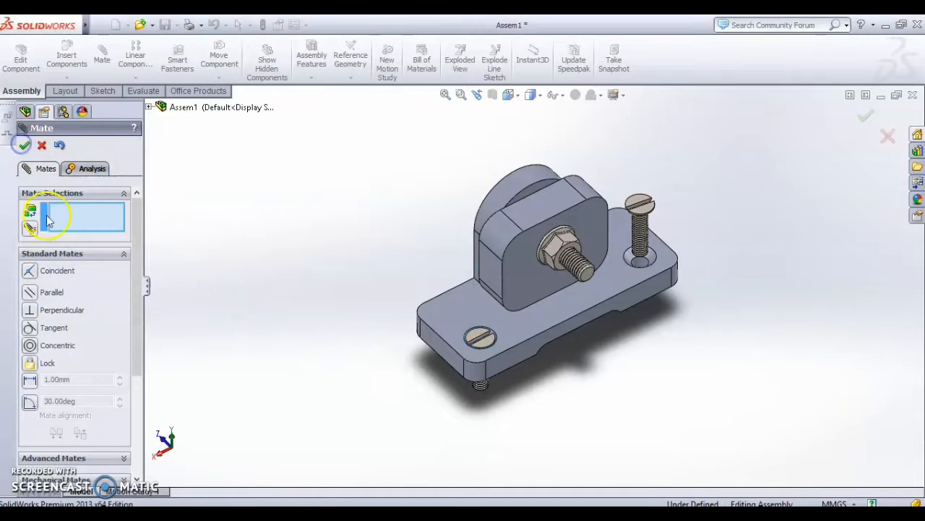
# - Add a coincident mate between the remaining CSK SCREW's conical head face and the flange's other countersink, and finish mating
pyautogui.moveTo(695, 290); pyautogui.dragTo(734, 198, button='middle')
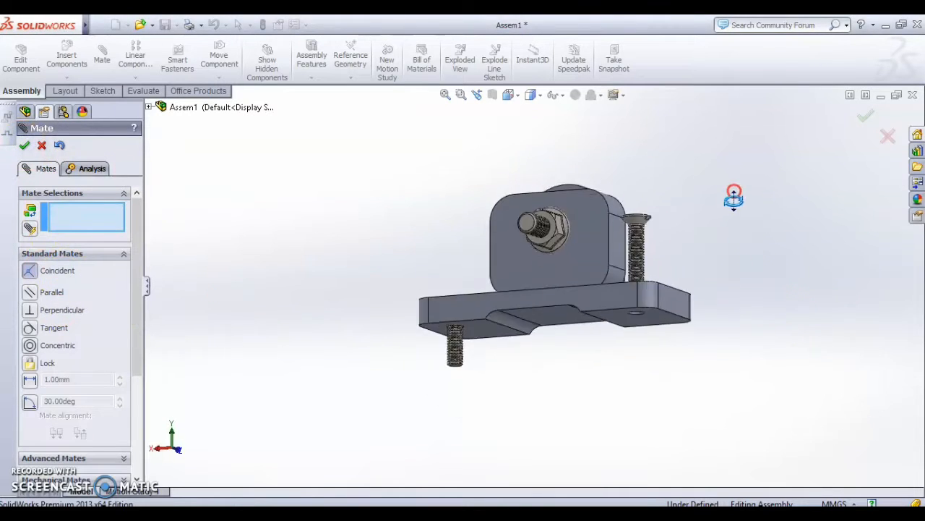
pyautogui.click(633, 221)
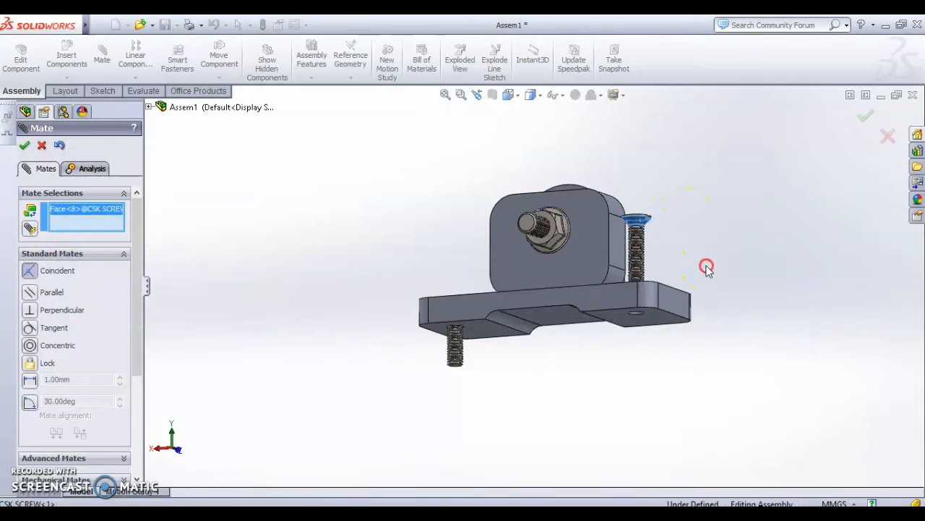
pyautogui.moveTo(706, 265); pyautogui.dragTo(749, 386, button='middle')
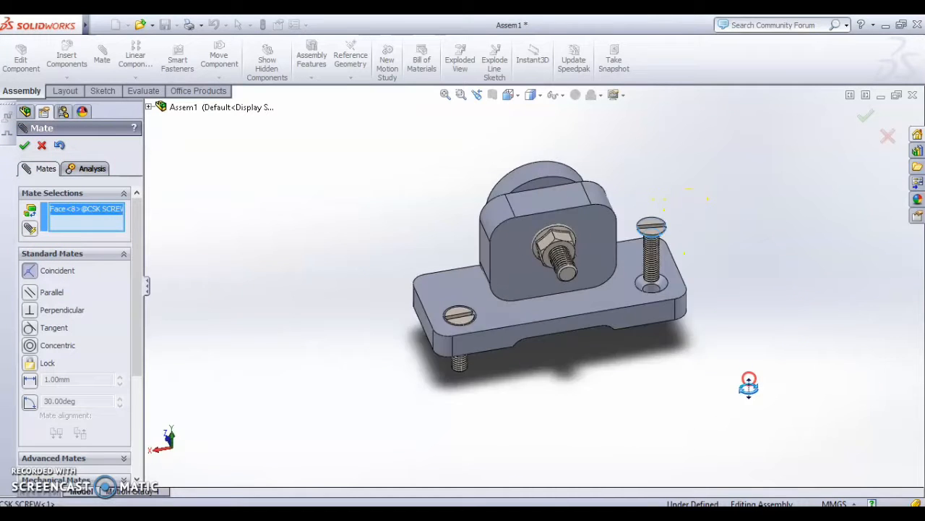
pyautogui.click(661, 280)
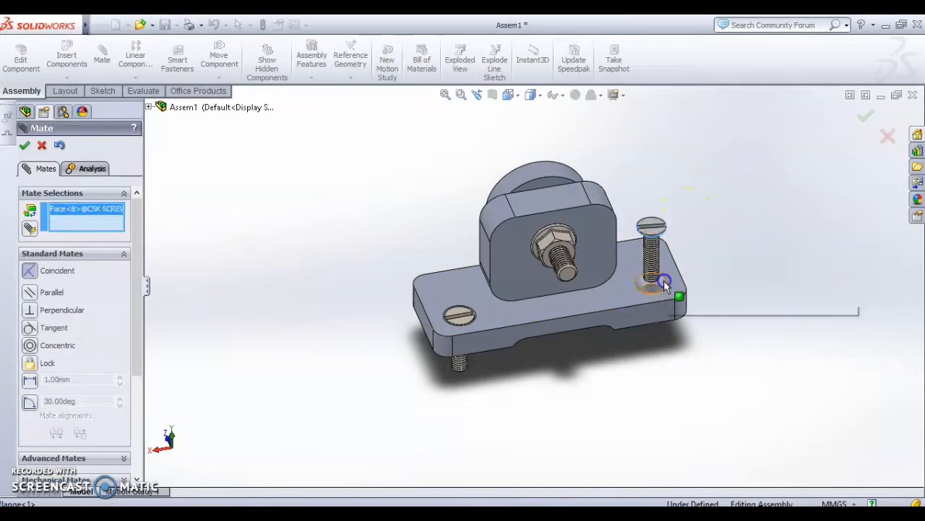
pyautogui.moveTo(248, 256); pyautogui.dragTo(377, 246, button='middle')
pyautogui.click(23, 144)
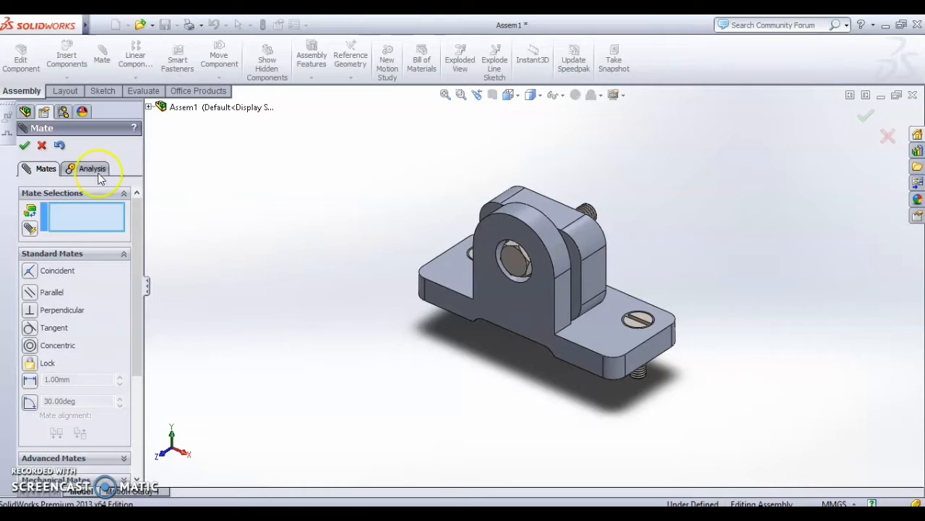
pyautogui.click(24, 144)
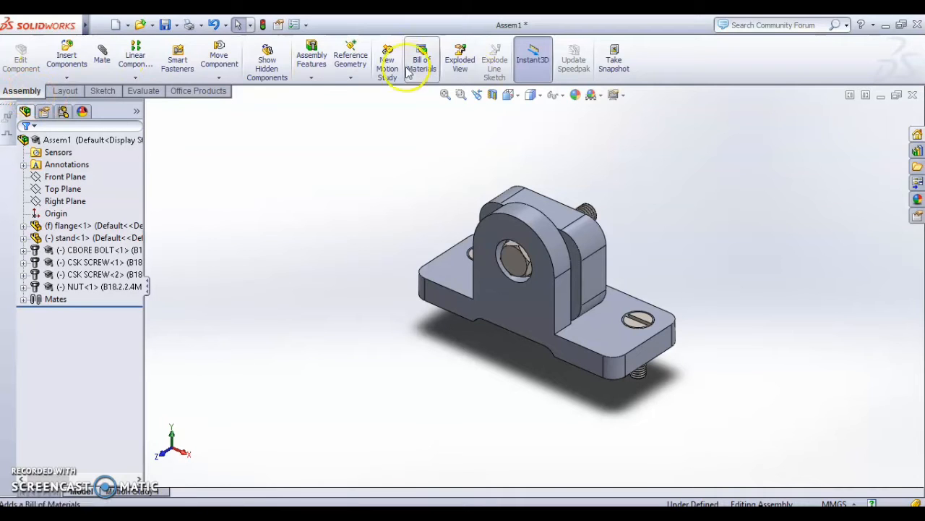
# - Start an exploded view of the assembly and select the NUT as the component to explode
pyautogui.click(468, 68)
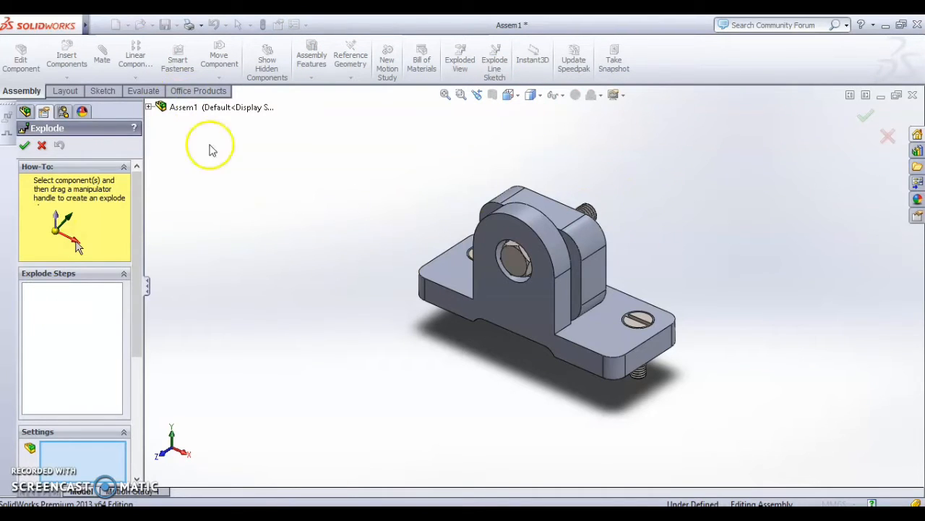
pyautogui.click(148, 107)
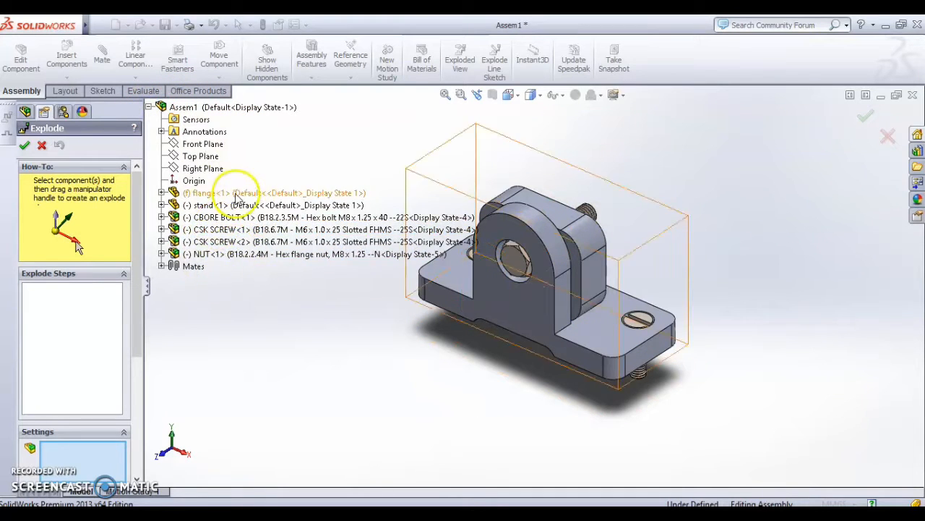
pyautogui.click(205, 256)
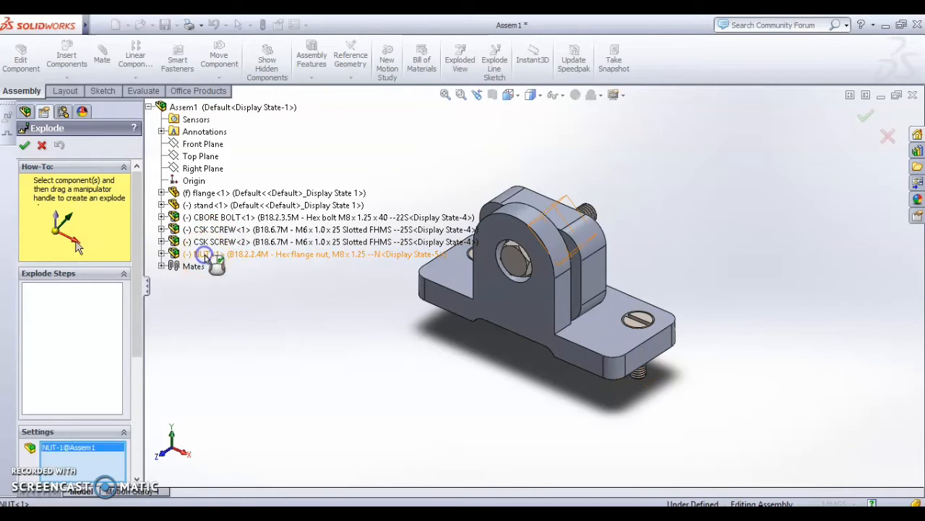
pyautogui.click(204, 255)
pyautogui.click(204, 256)
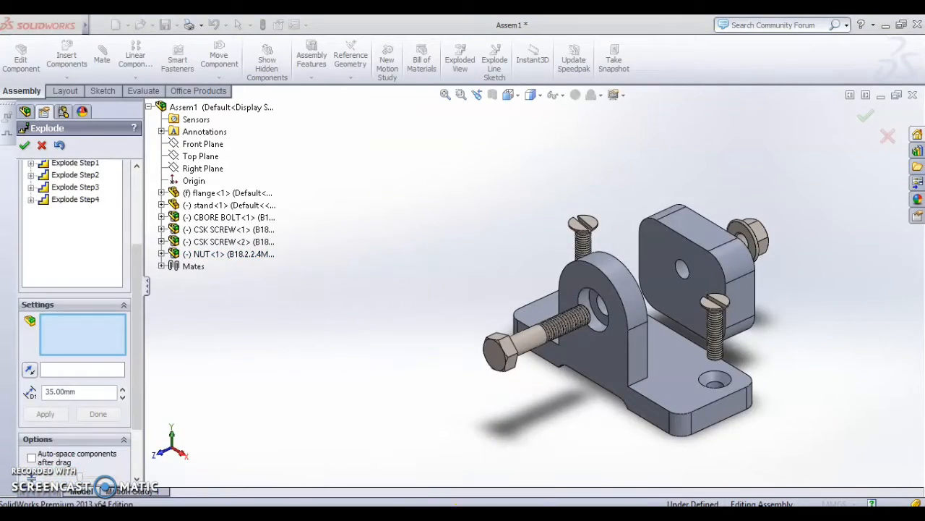
# - Switch to the Prezi lesson to check the planned explode order, distances and directions, and return to SolidWorks
pyautogui.click(455, 506)
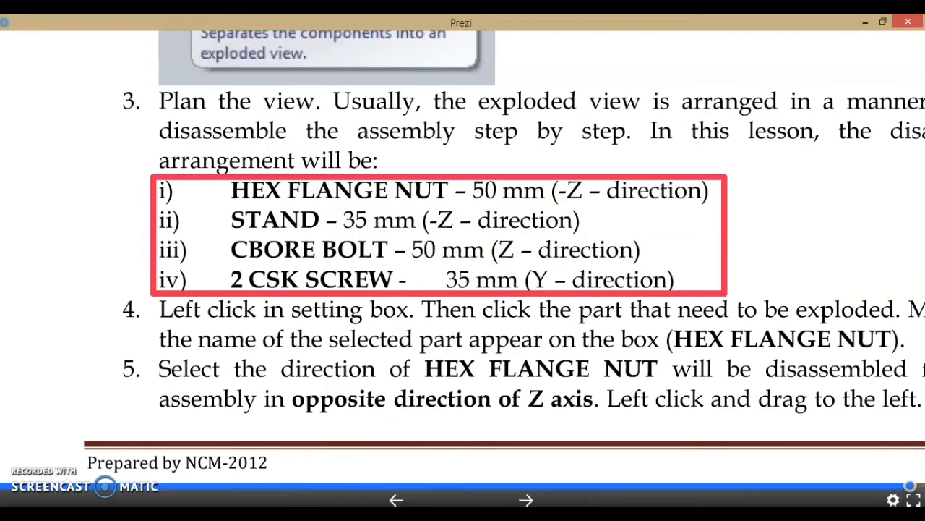
pyautogui.hotkey('alt', 'Tab')
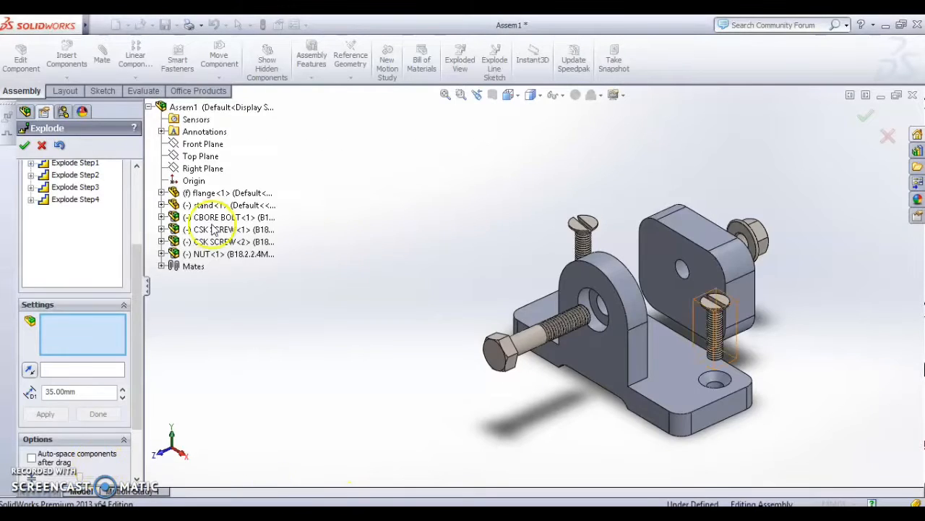
pyautogui.hotkey('alt', 'Tab')
pyautogui.hotkey('alt', 'Tab')
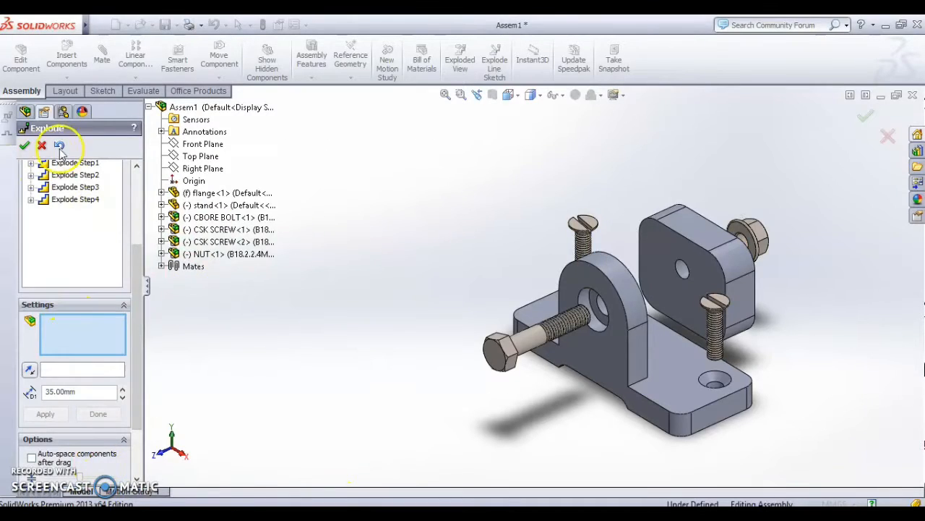
# - Close the current explode setup and start a new exploded view of the collapsed assembly with its component tree expanded
pyautogui.click(24, 145)
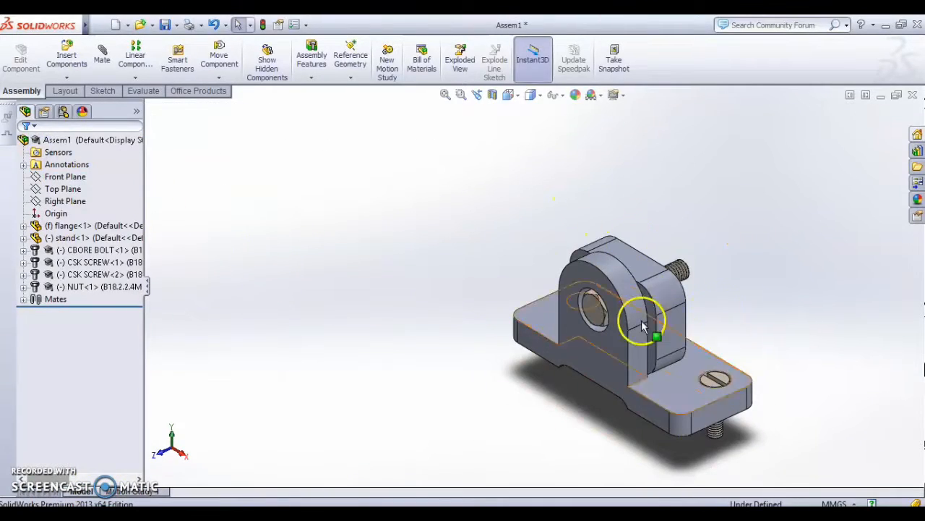
pyautogui.moveTo(615, 318); pyautogui.dragTo(666, 349, button='middle')
pyautogui.scroll(-2, 666, 349)
pyautogui.scroll(2, 666, 349)
pyautogui.scroll(-1, 667, 350)
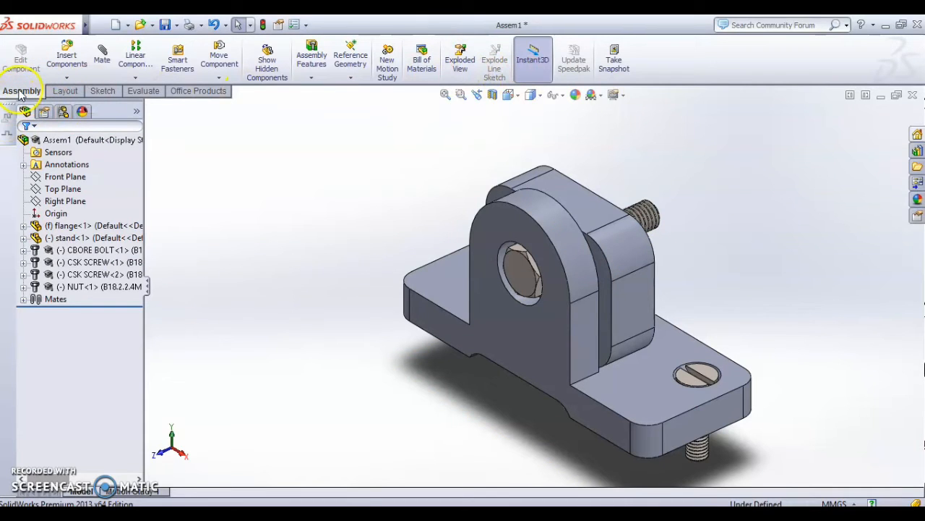
pyautogui.click(460, 65)
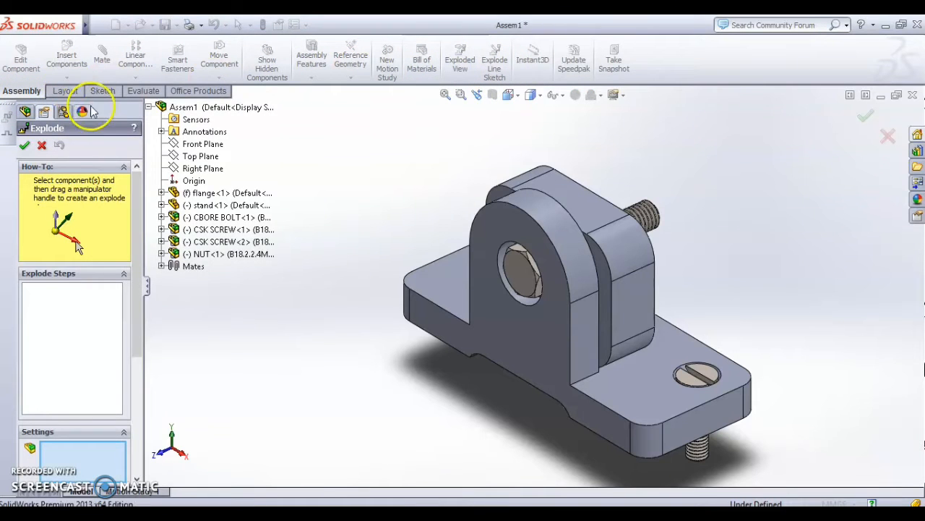
pyautogui.click(148, 106)
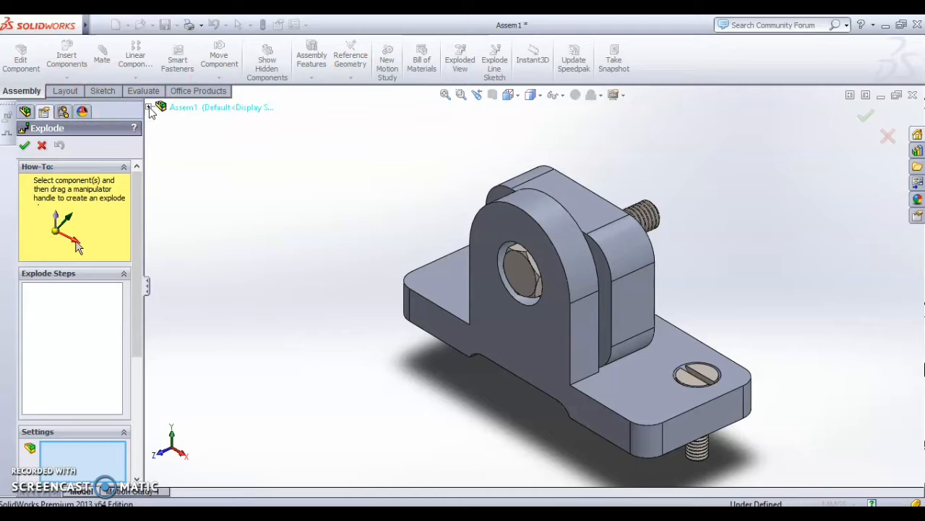
pyautogui.click(148, 107)
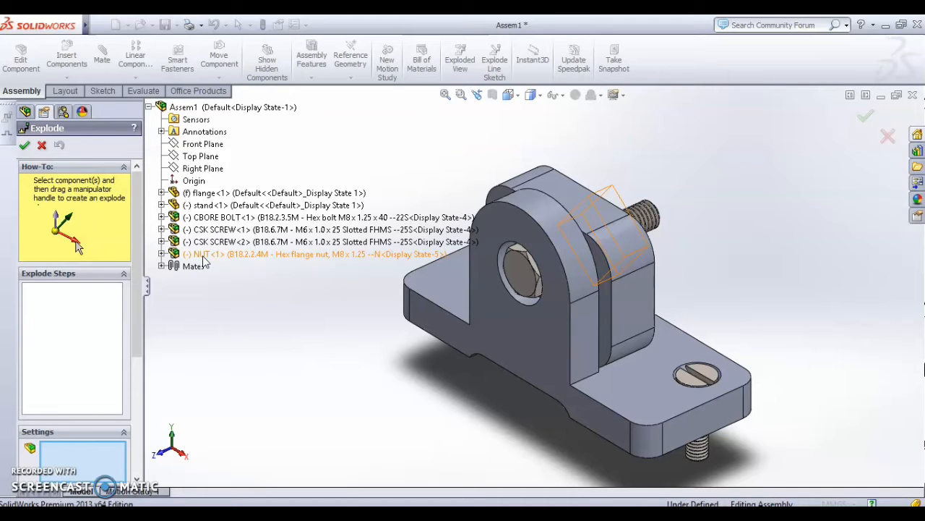
# - Select the NUT as the component to explode and check its planned distance and direction in the Prezi lesson, returning to SolidWorks
pyautogui.click(204, 262)
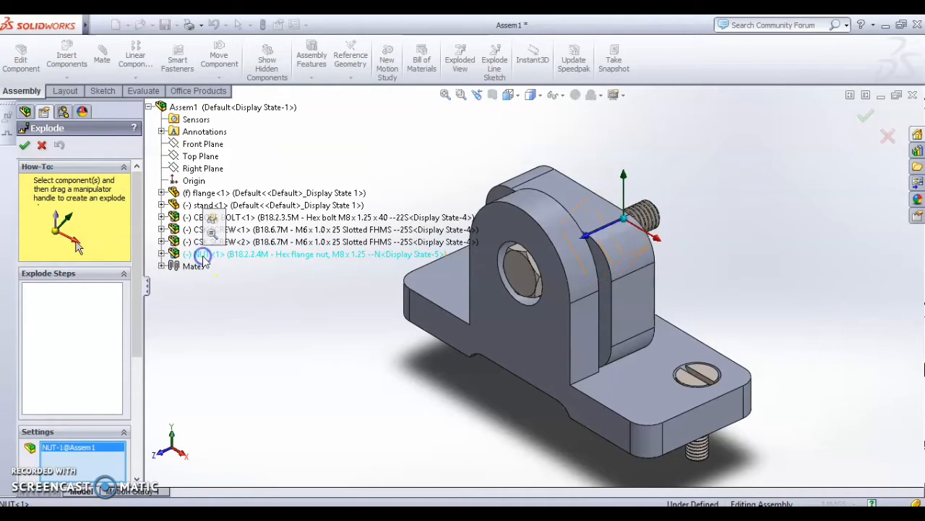
pyautogui.moveTo(739, 217); pyautogui.dragTo(695, 206, button='middle')
pyautogui.moveTo(235, 364); pyautogui.dragTo(307, 339, button='middle')
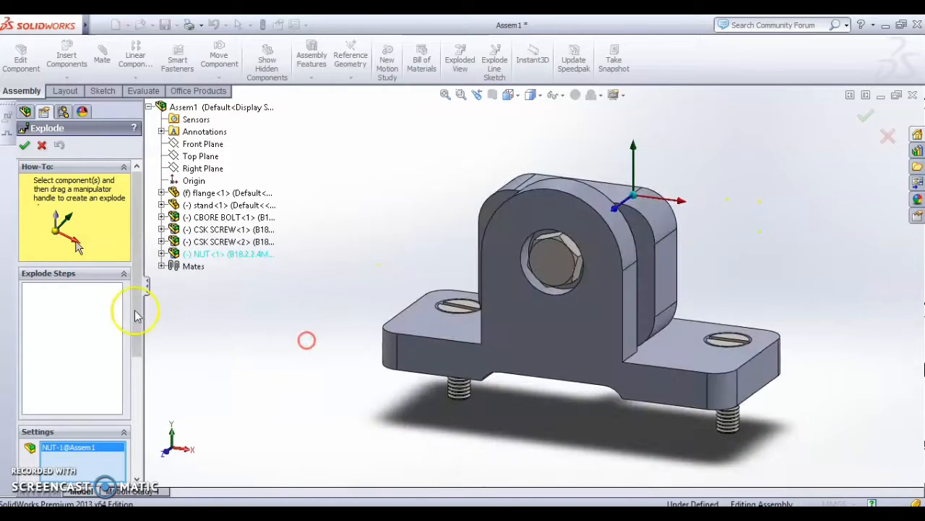
pyautogui.click(140, 383)
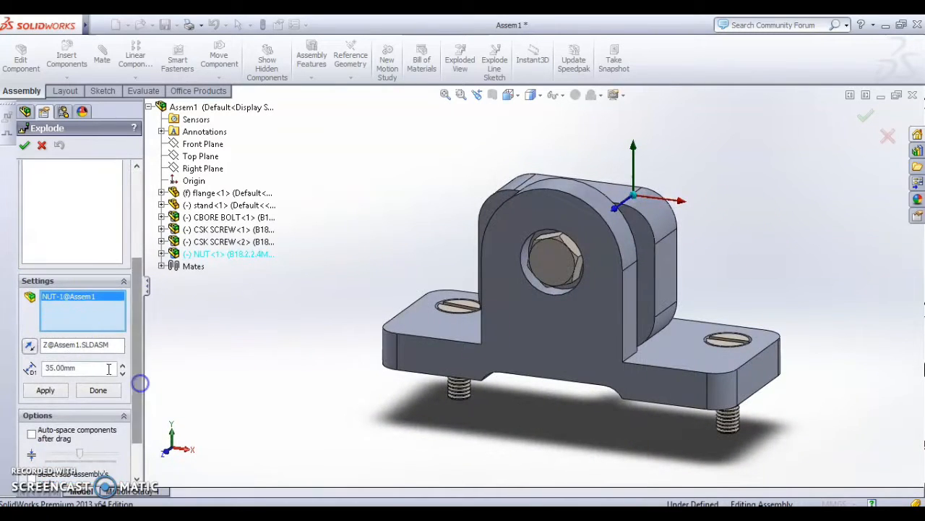
pyautogui.moveTo(762, 244); pyautogui.dragTo(710, 271, button='middle')
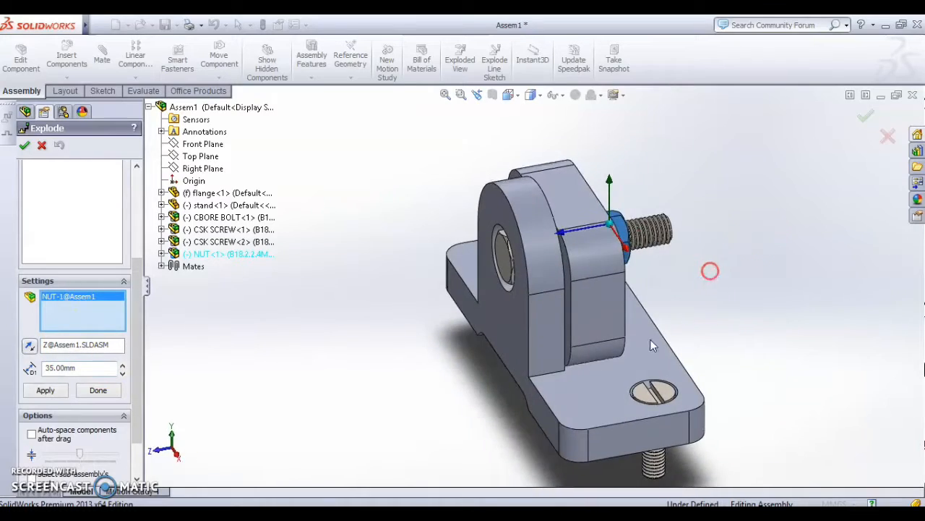
pyautogui.click(447, 468)
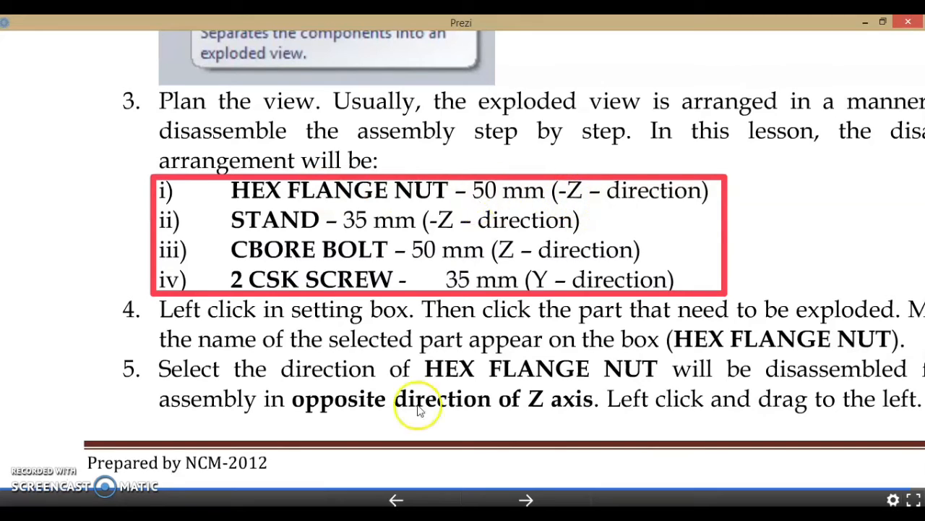
pyautogui.click(452, 504)
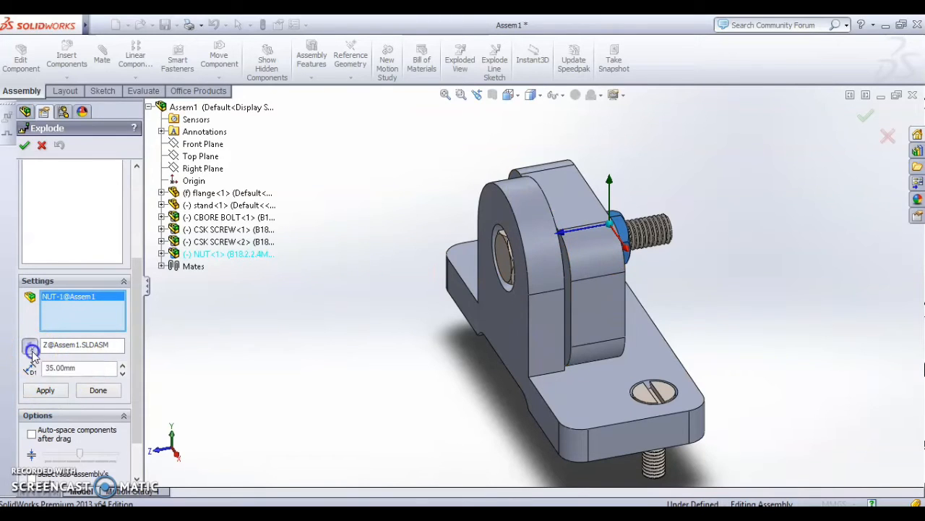
# - Explode the nut 50 mm along the reversed Z direction and complete that explode step
pyautogui.click(57, 369)
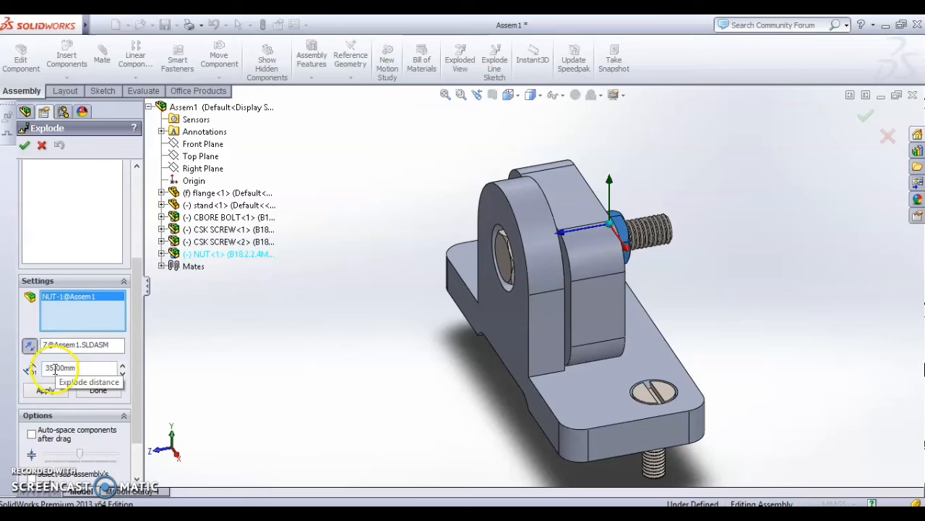
pyautogui.doubleClick(53, 369)
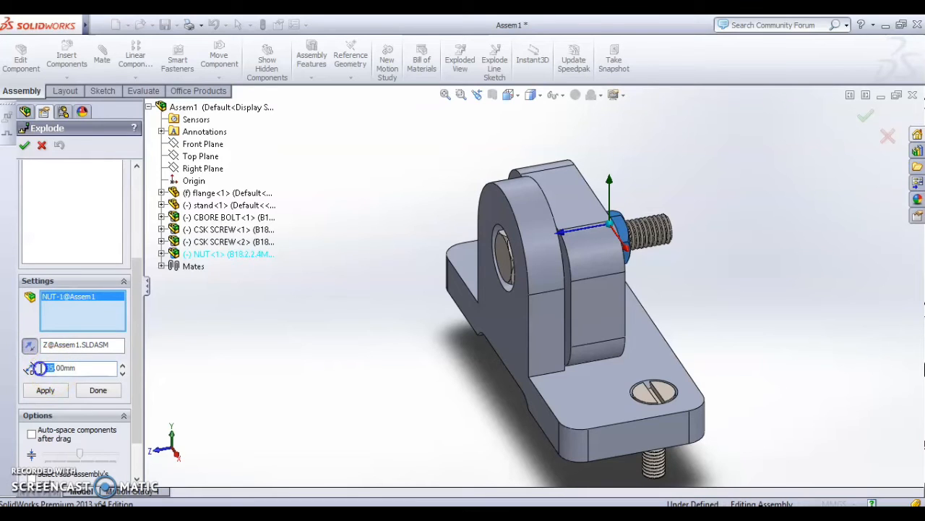
pyautogui.write('50')
pyautogui.click(51, 393)
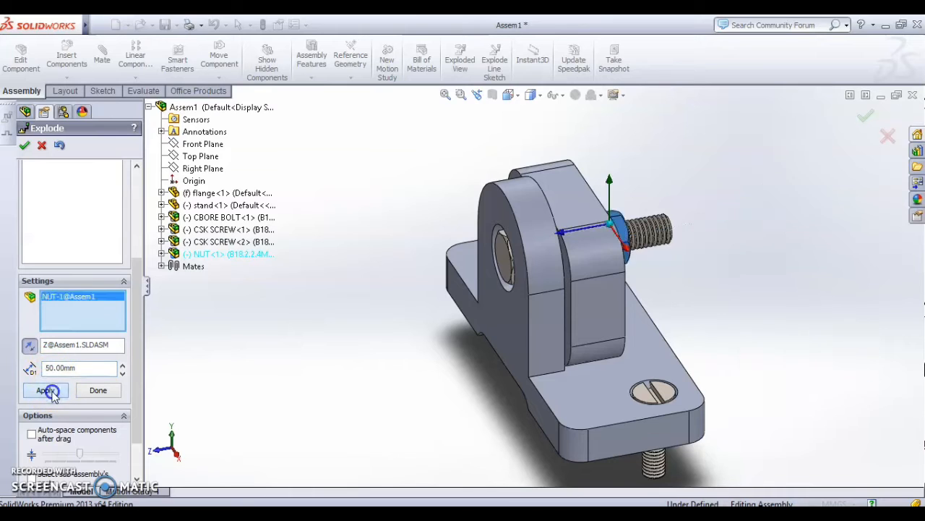
pyautogui.click(96, 392)
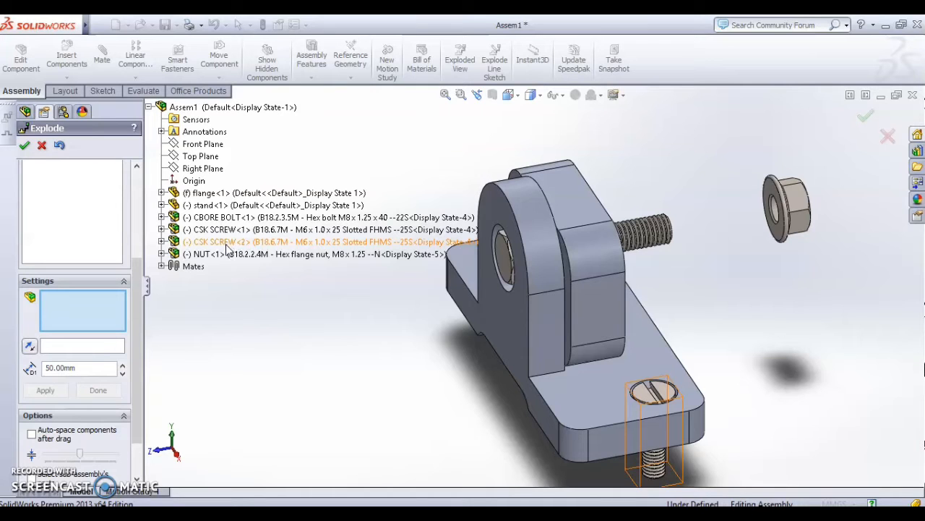
# - Explode both CSK SCREW components together 35 mm along the Y direction and complete that explode step
pyautogui.click(226, 244)
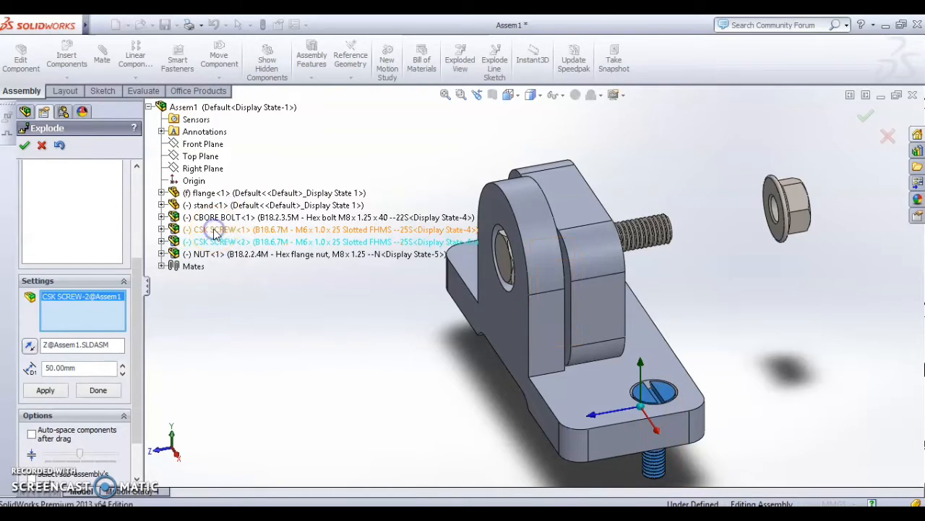
pyautogui.click(210, 230)
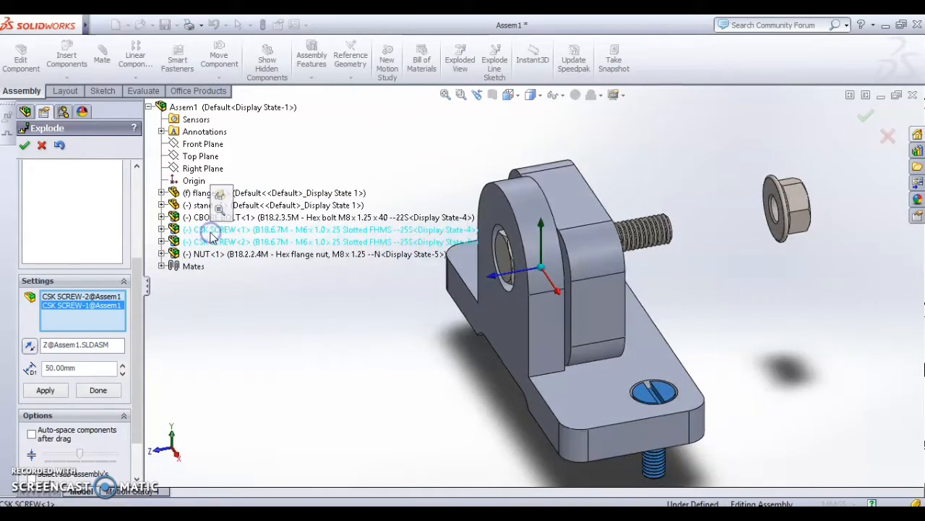
pyautogui.moveTo(333, 153); pyautogui.dragTo(409, 139, button='middle')
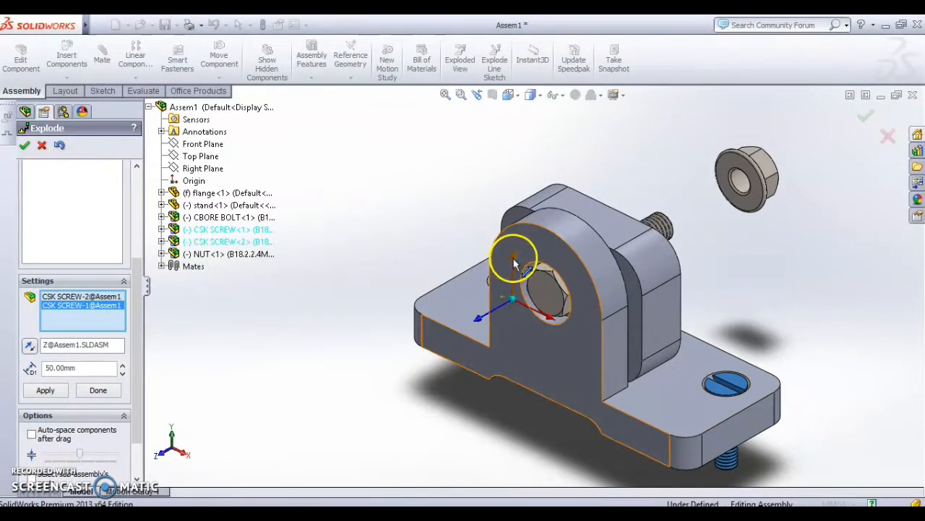
pyautogui.click(513, 261)
pyautogui.click(513, 261)
pyautogui.click(514, 262)
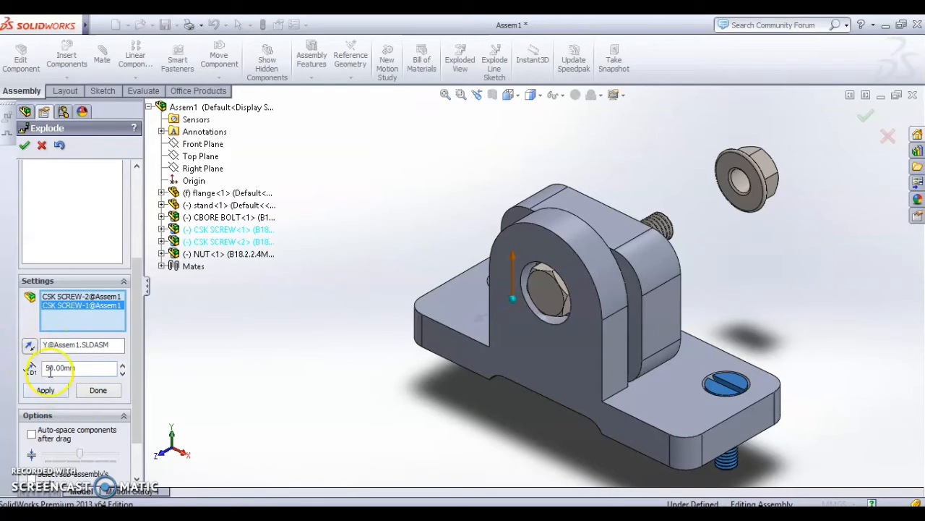
pyautogui.moveTo(53, 370); pyautogui.dragTo(44, 369)
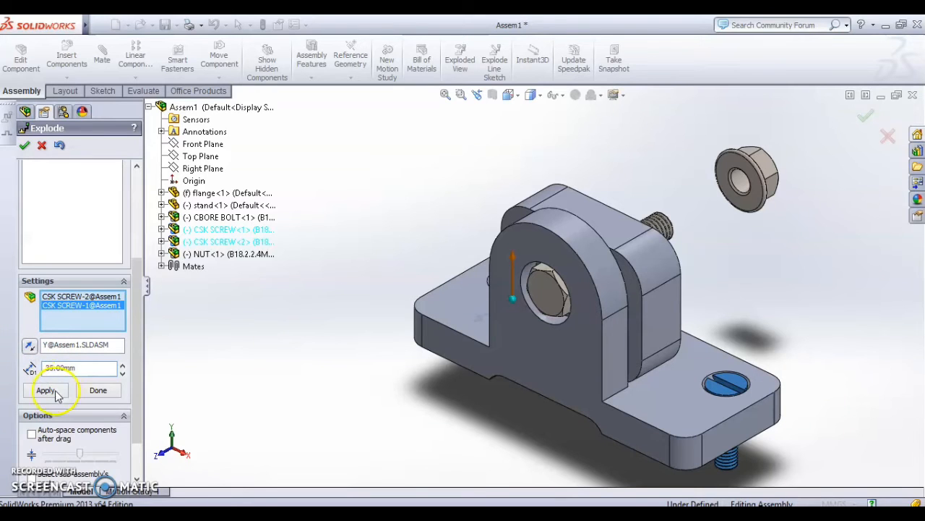
pyautogui.click(55, 391)
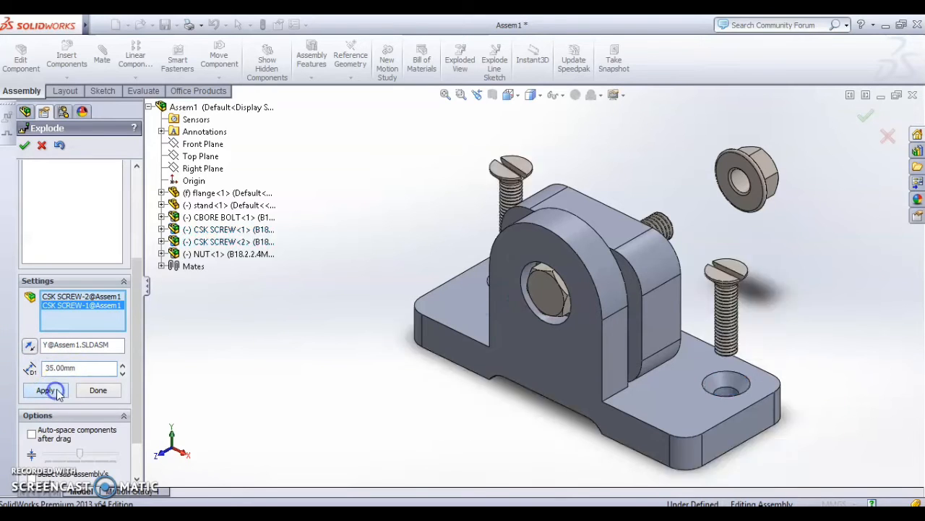
pyautogui.click(99, 396)
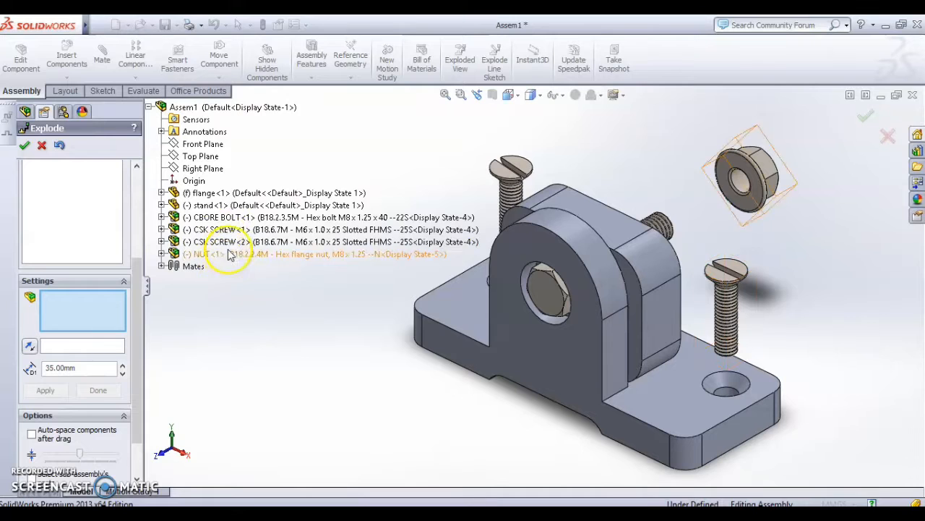
# - Explode the CBORE BOLT 50 mm along the positive Z direction and complete that explode step
pyautogui.click(219, 218)
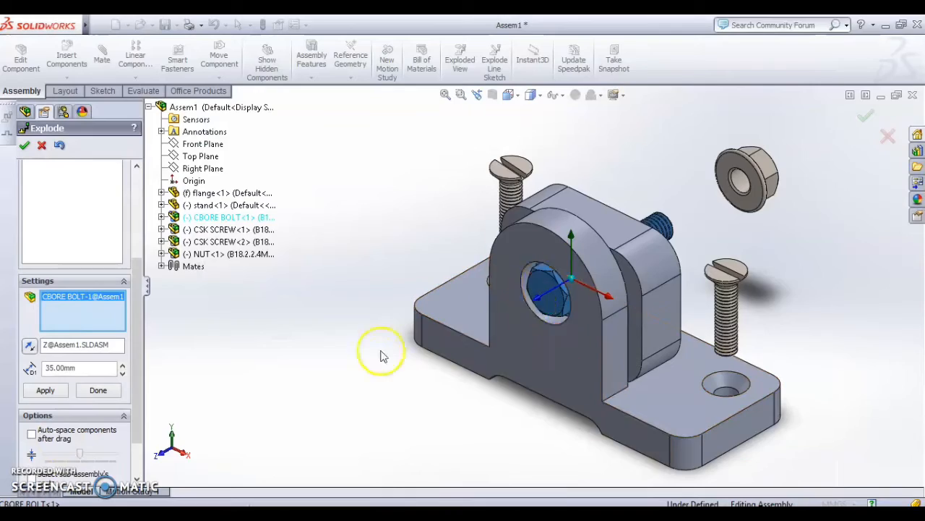
pyautogui.click(537, 304)
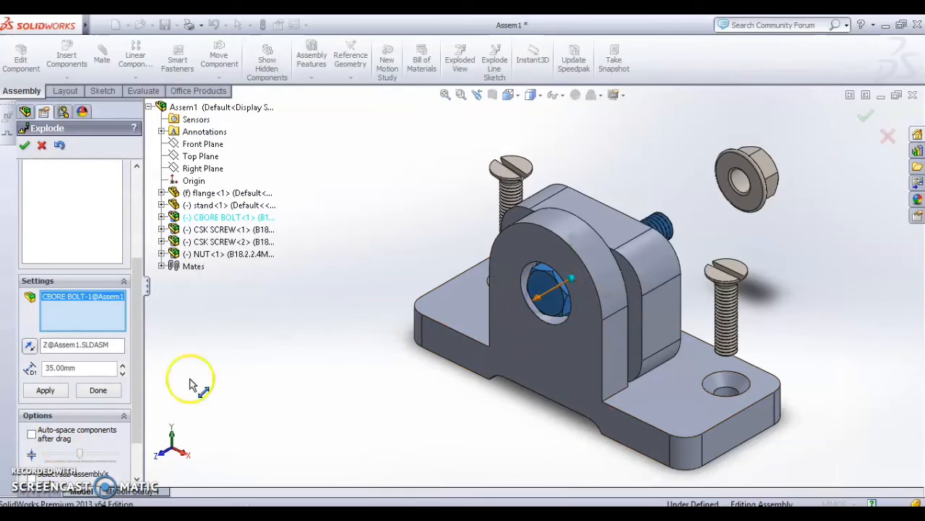
pyautogui.click(64, 391)
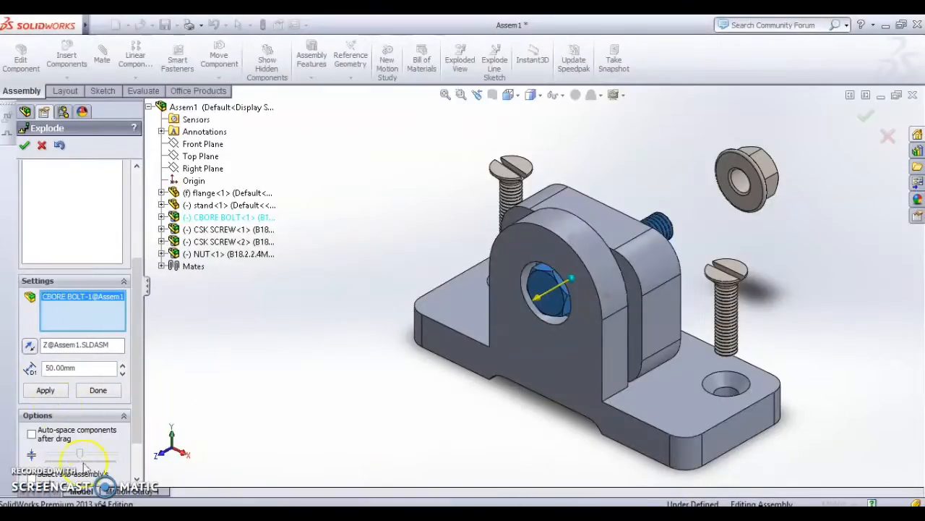
pyautogui.click(58, 391)
pyautogui.click(101, 391)
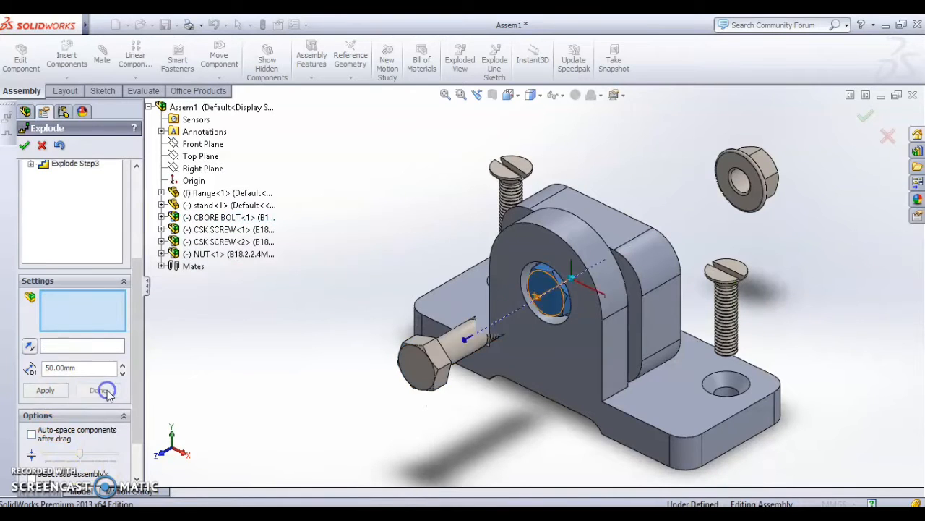
# - Select the stand as the next component to explode and check its planned distance and direction in the Prezi lesson, returning to SolidWorks
pyautogui.click(204, 205)
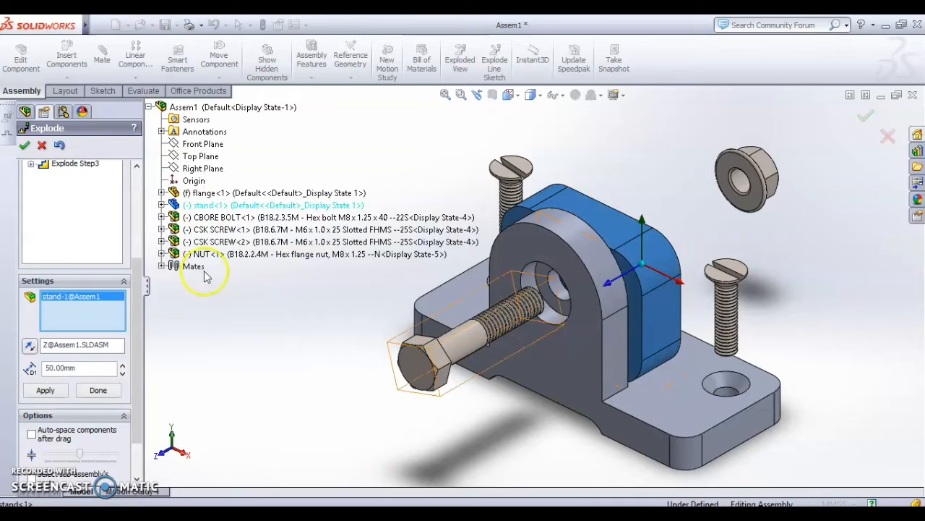
pyautogui.hotkey('alt', 'Tab')
pyautogui.hotkey('alt', 'Tab')
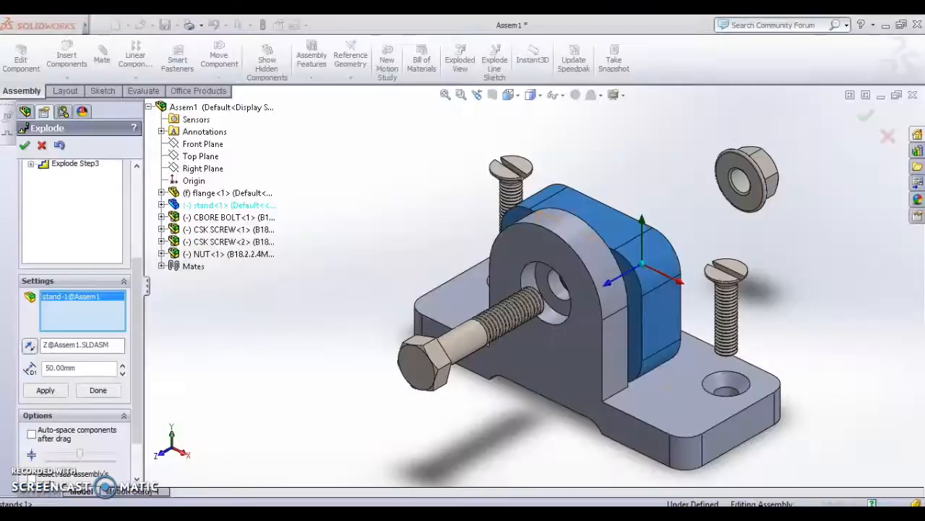
pyautogui.hotkey('alt', 'Tab')
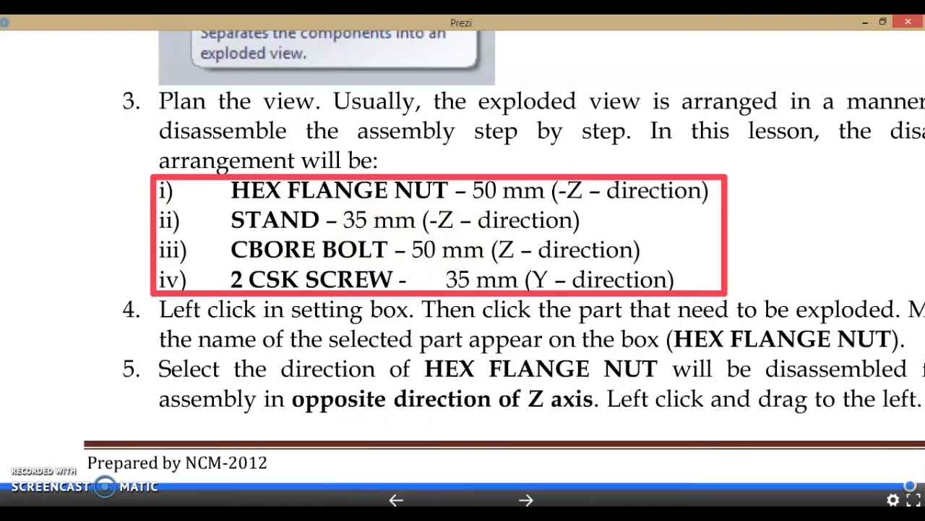
pyautogui.hotkey('alt', 'Tab')
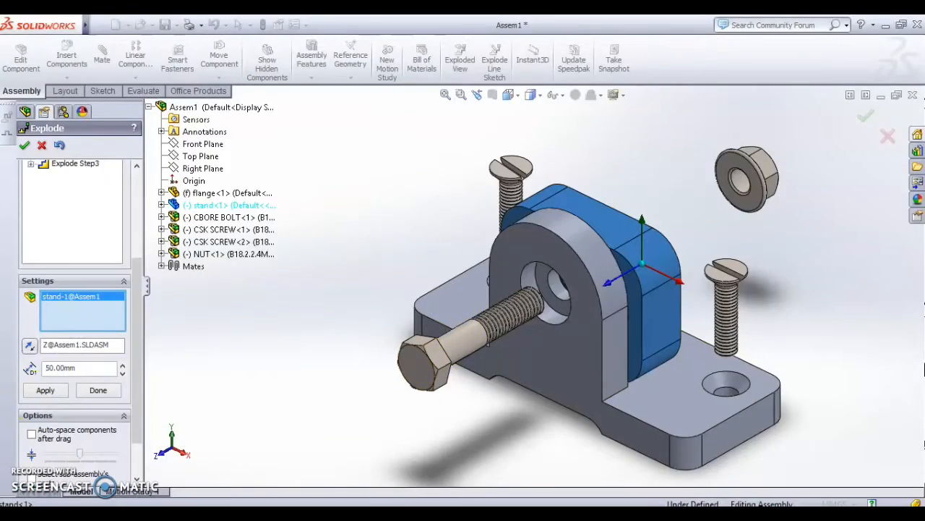
# - Explode the selected stand 35 mm along the reversed Z direction and complete that explode step
pyautogui.click(609, 283)
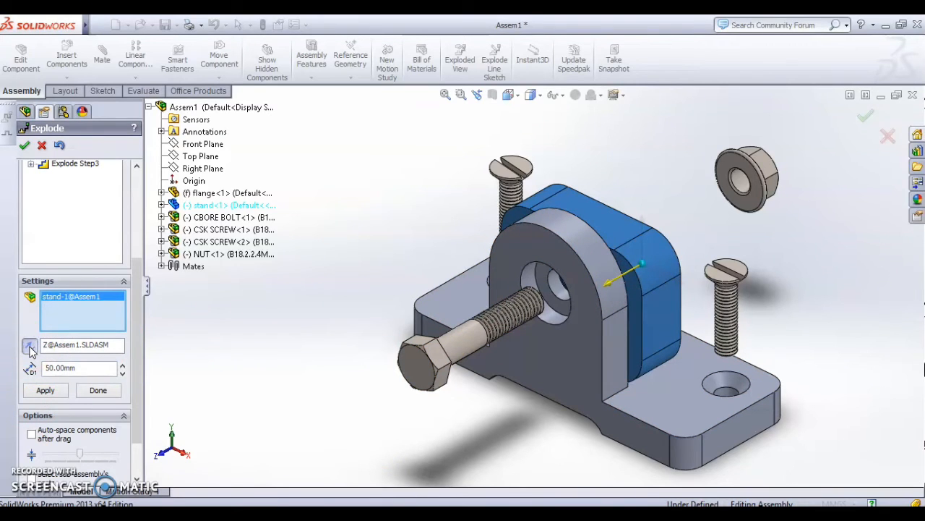
pyautogui.click(45, 390)
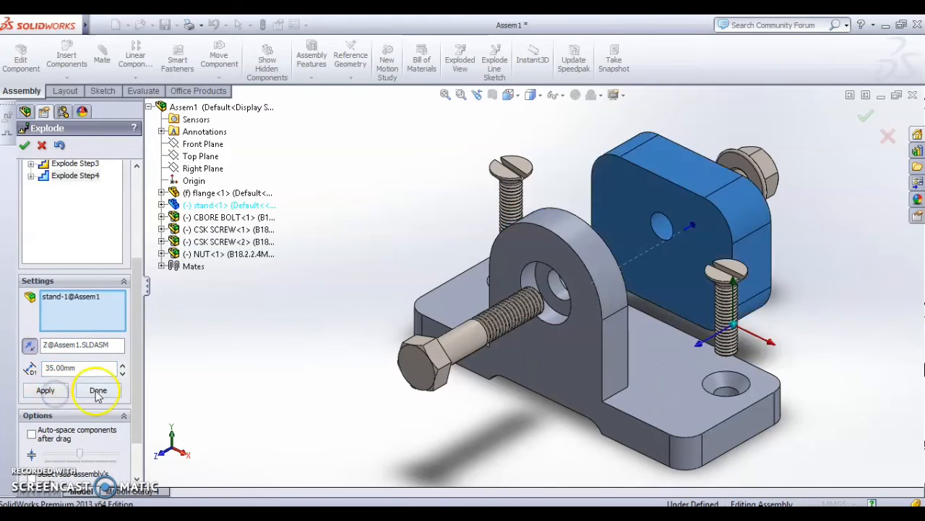
pyautogui.click(98, 392)
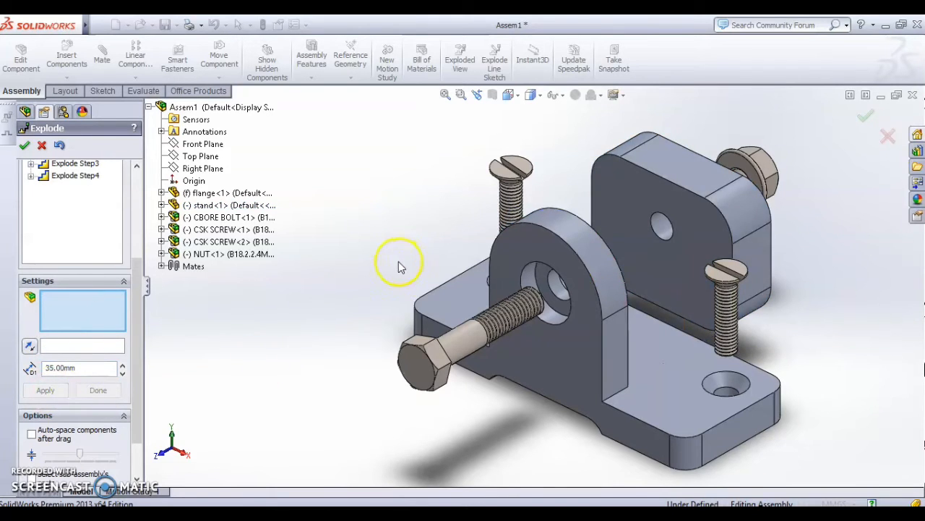
# - Accept the four explode steps to finish the assembly's exploded view
pyautogui.moveTo(405, 266); pyautogui.dragTo(394, 302, button='middle')
pyautogui.click(25, 146)
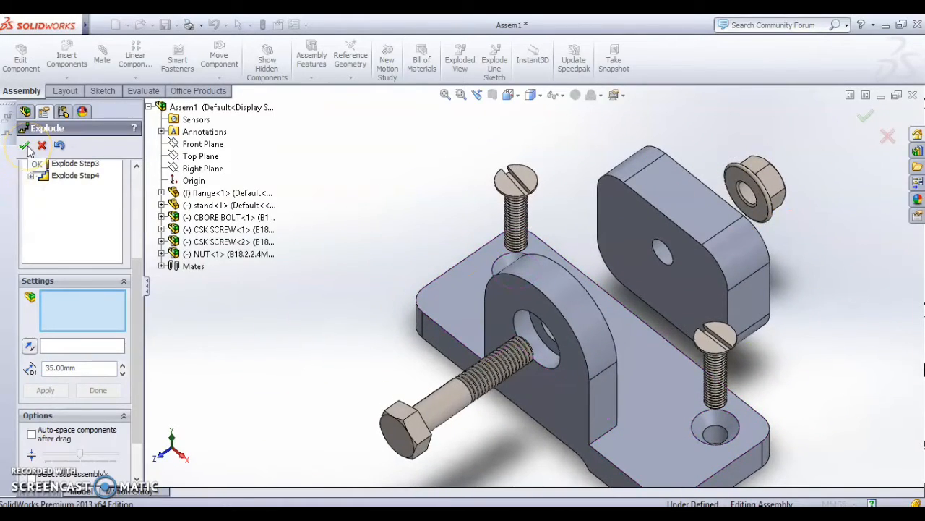
pyautogui.click(290, 129)
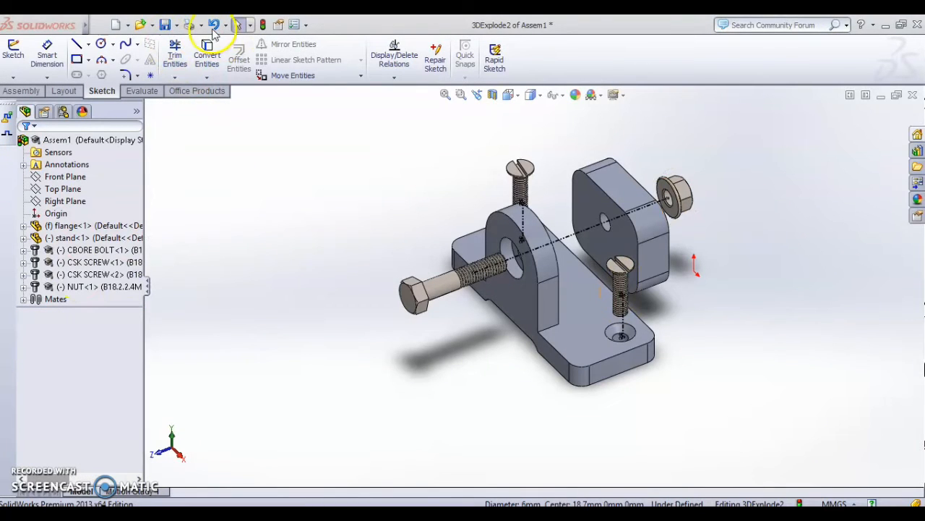
# - Undo the explode lines already drawn for the countersunk screws and the bolt, and exit the explode line sketch
pyautogui.click(213, 26)
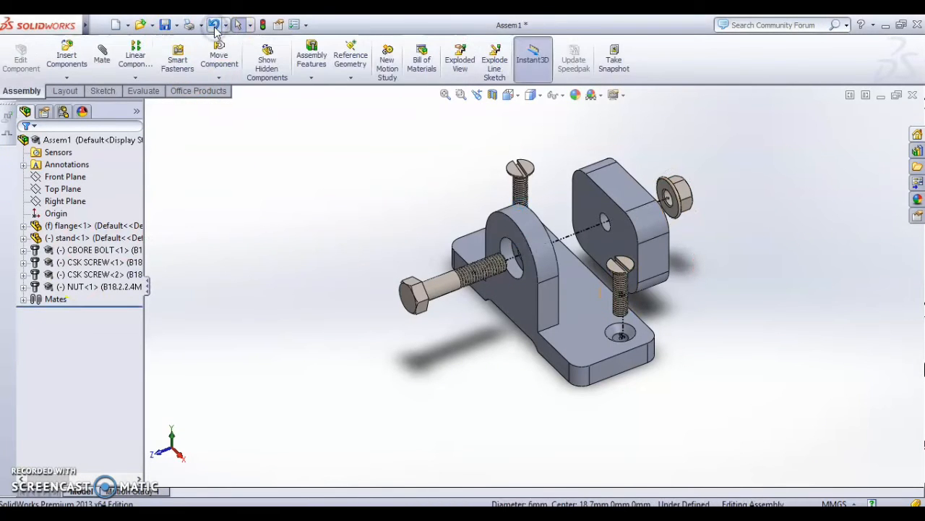
pyautogui.click(213, 26)
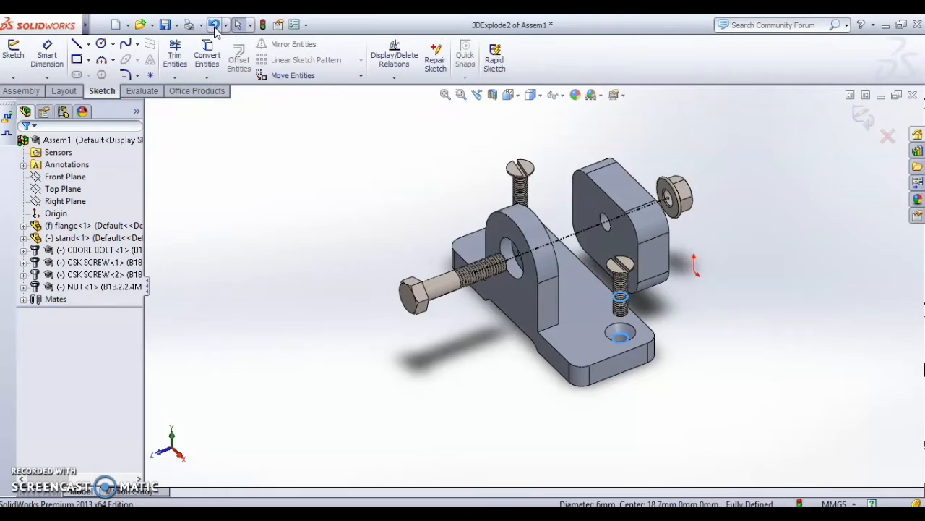
pyautogui.click(214, 26)
pyautogui.click(213, 26)
pyautogui.click(213, 26)
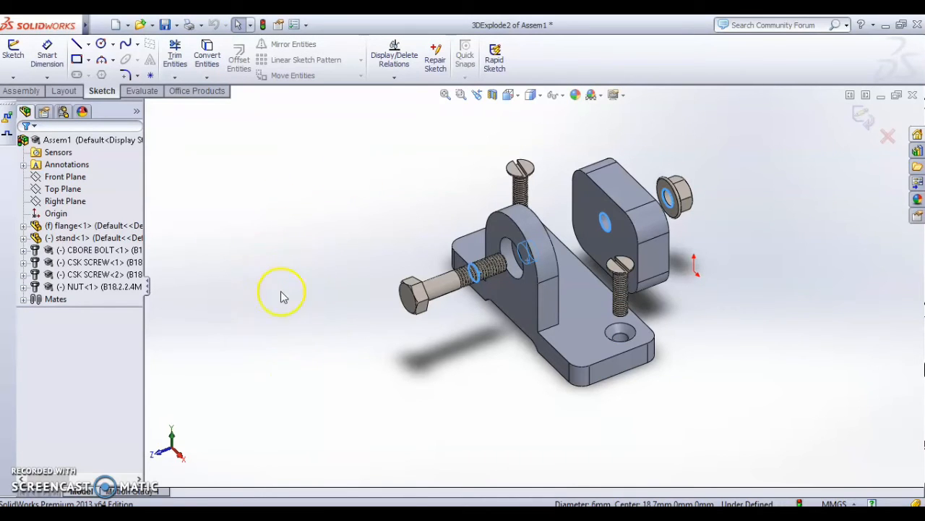
pyautogui.moveTo(282, 296); pyautogui.dragTo(220, 233, button='middle')
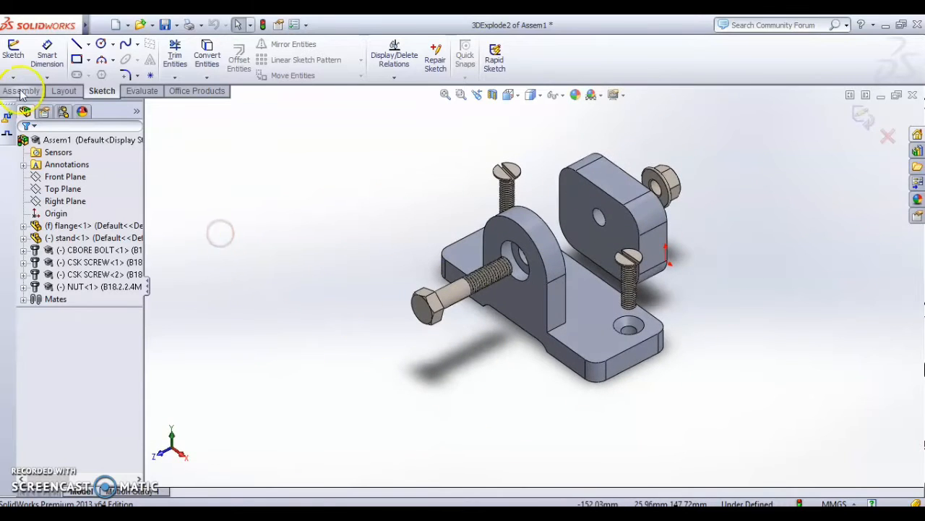
pyautogui.click(21, 90)
pyautogui.click(21, 91)
pyautogui.click(495, 61)
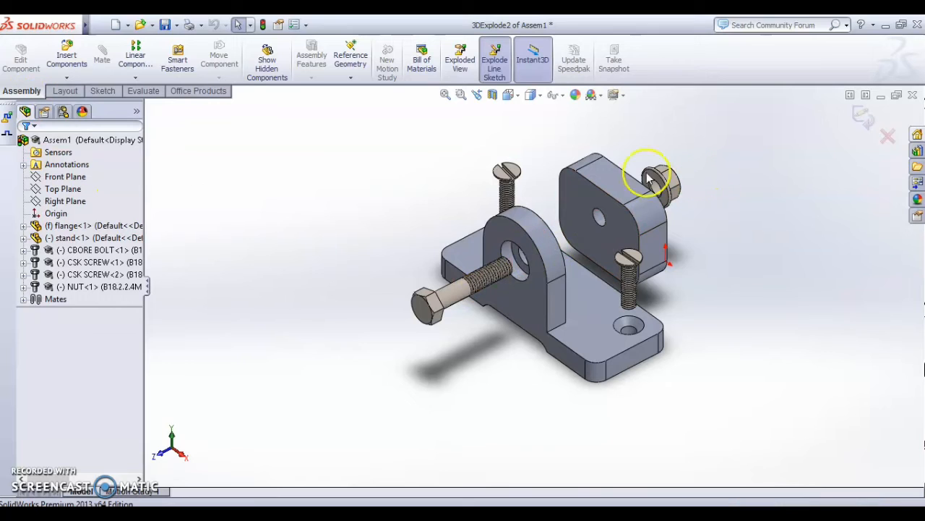
pyautogui.click(501, 65)
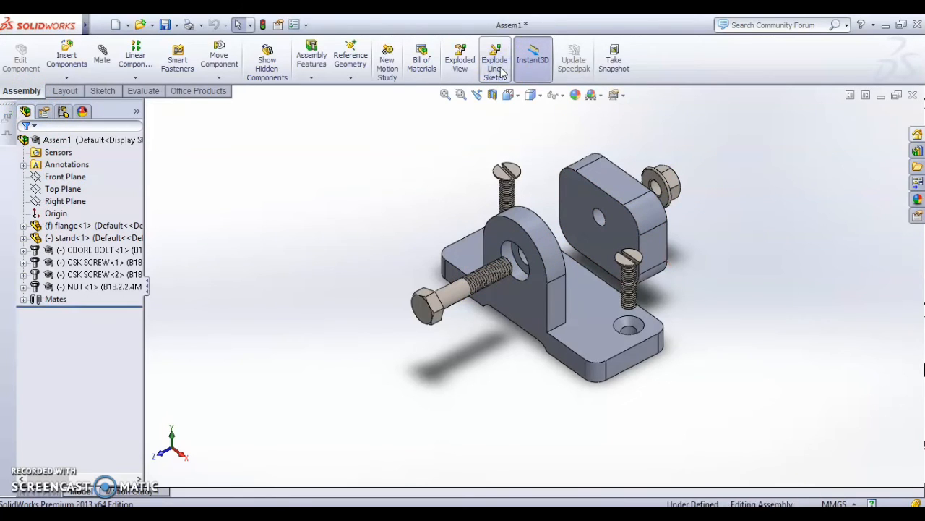
# - Route an explode line from the nut's bore through the stand hole and flange hole to the CBORE BOLT thread edge
pyautogui.click(498, 63)
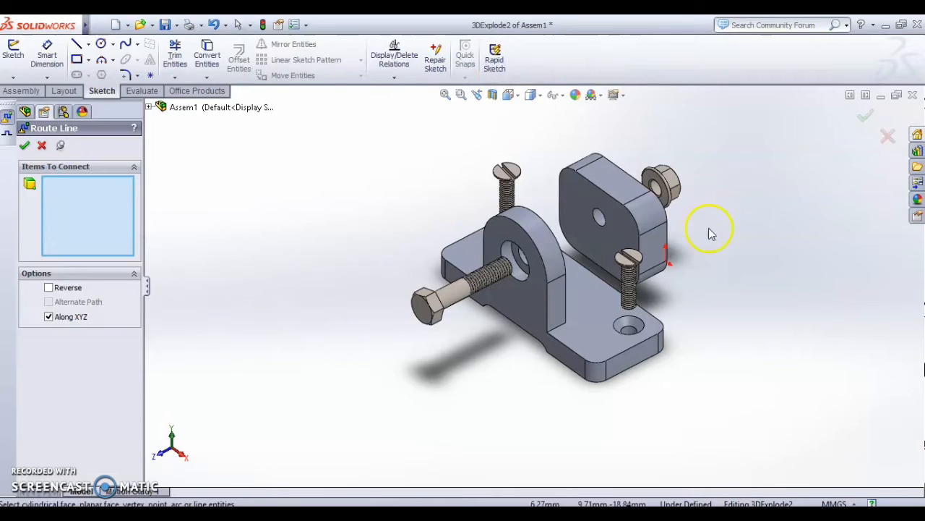
pyautogui.click(654, 192)
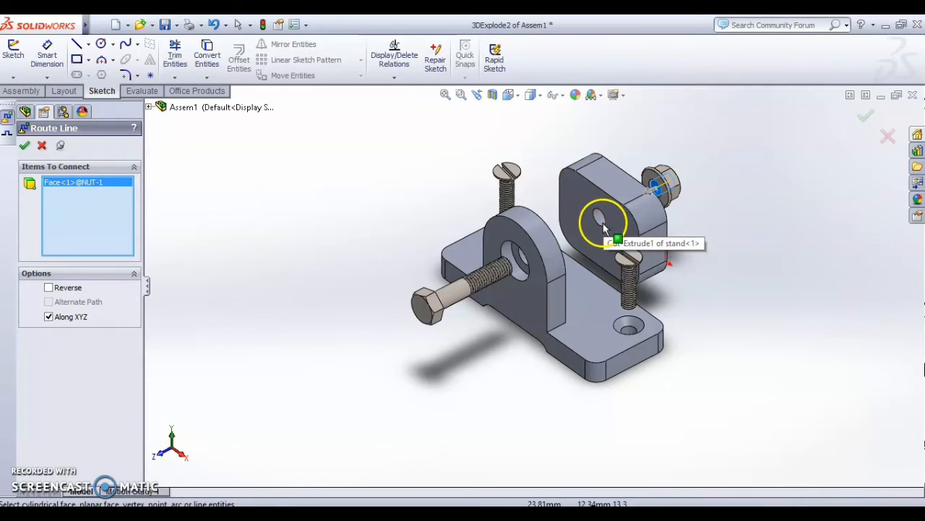
pyautogui.click(600, 223)
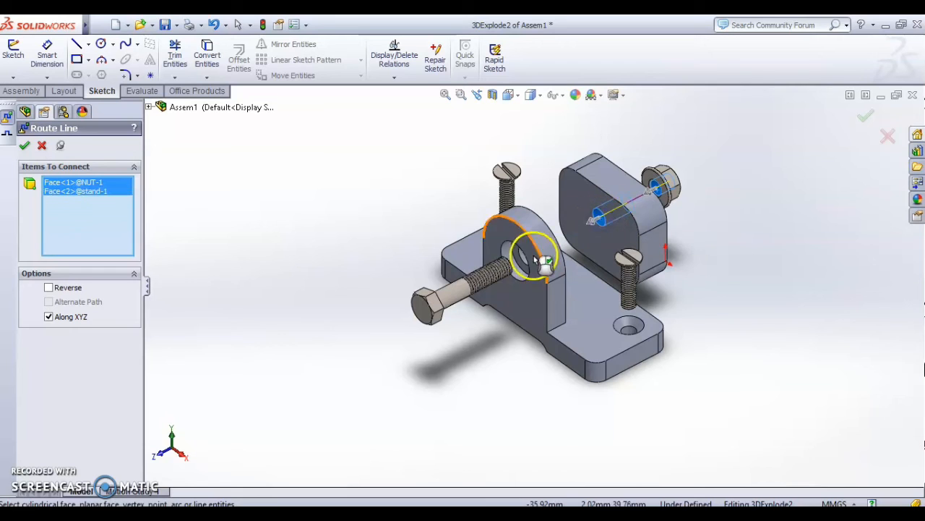
pyautogui.moveTo(423, 302); pyautogui.dragTo(535, 253, button='middle')
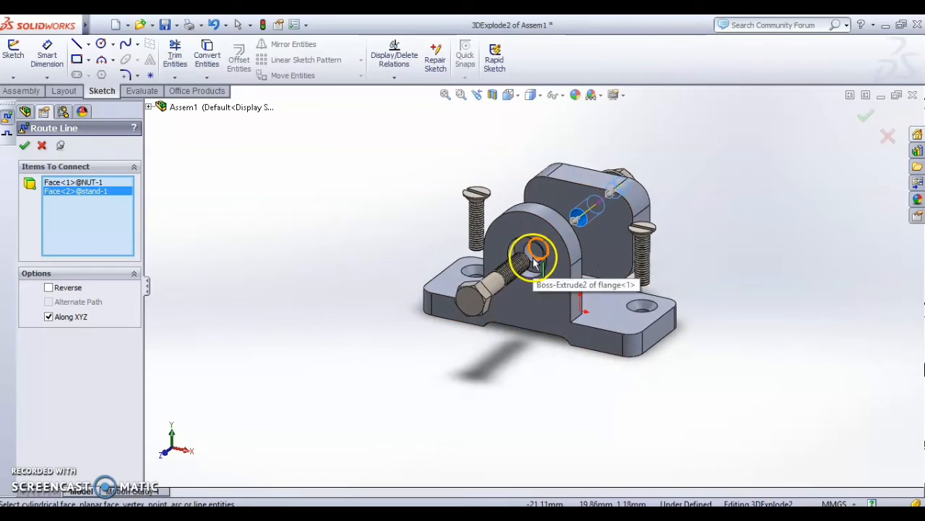
pyautogui.click(522, 268)
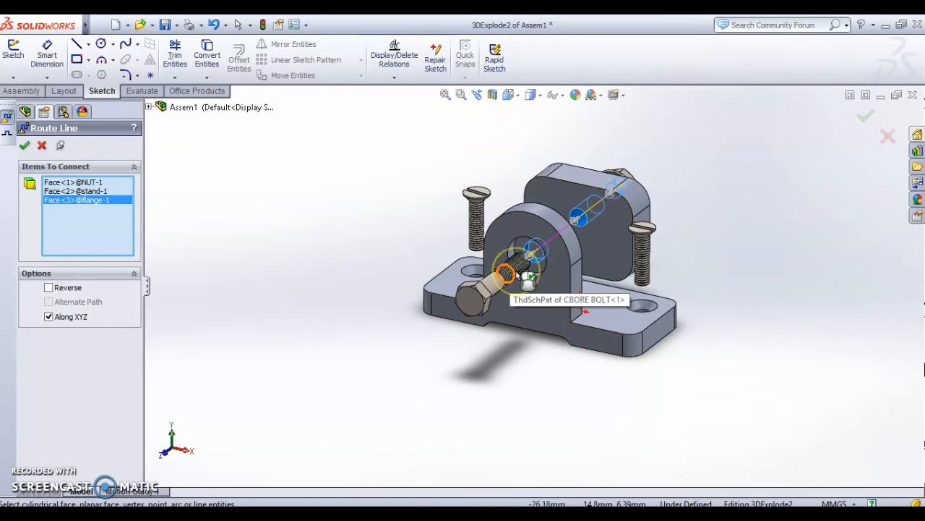
pyautogui.click(525, 274)
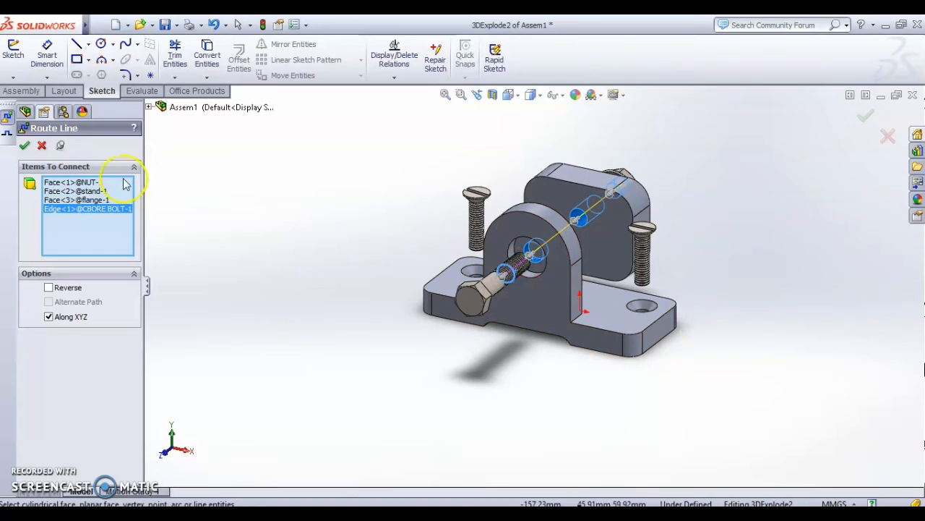
pyautogui.click(25, 148)
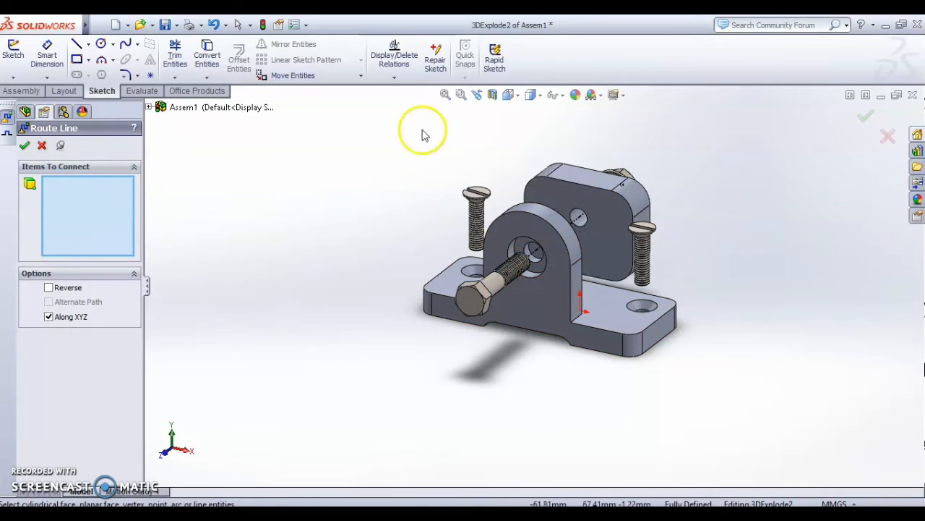
pyautogui.moveTo(423, 135)
pyautogui.mouseDown(button='middle')
pyautogui.moveTo(448, 149)
pyautogui.moveTo(416, 194)
pyautogui.moveTo(432, 148)
pyautogui.mouseUp(button='middle')
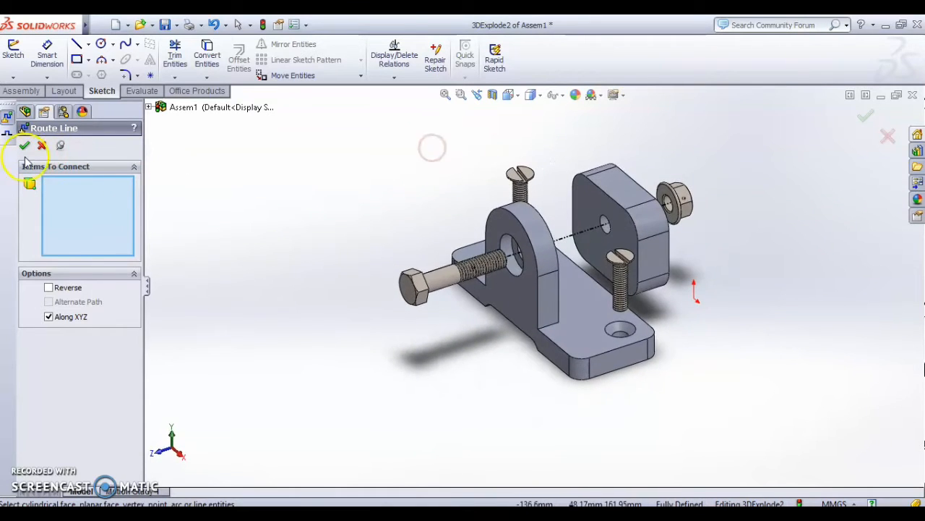
pyautogui.click(633, 309)
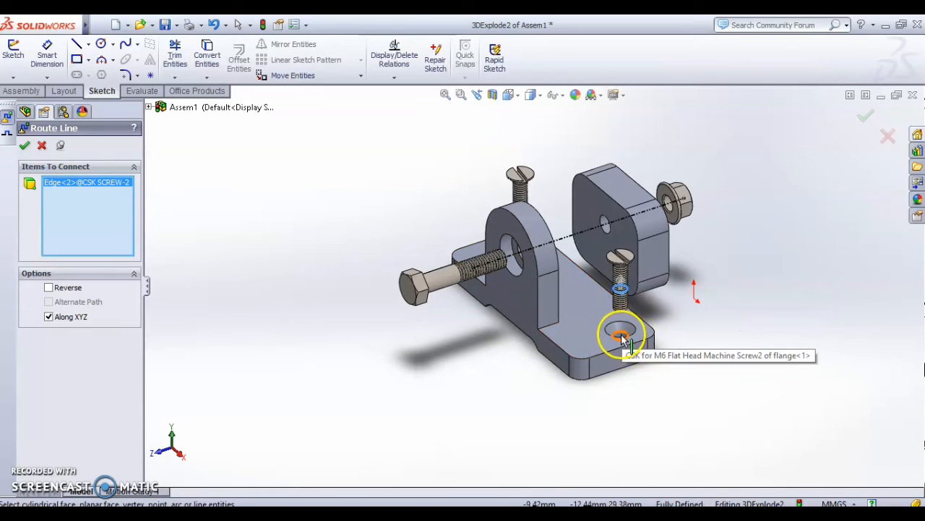
pyautogui.moveTo(476, 384); pyautogui.dragTo(468, 452, button='middle')
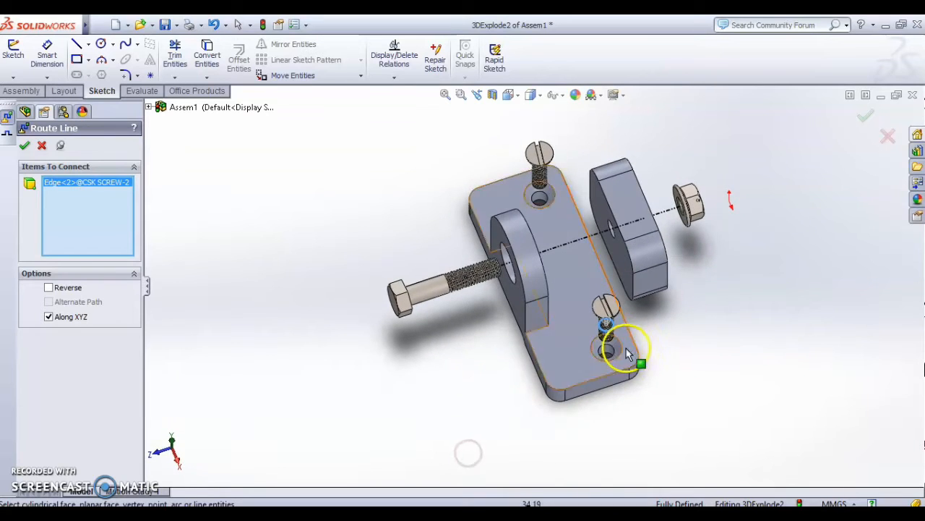
pyautogui.click(611, 349)
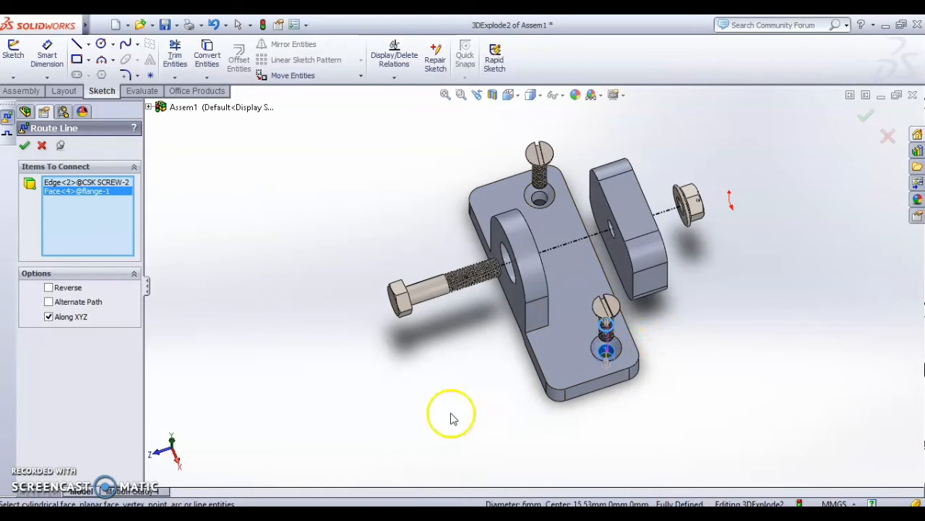
pyautogui.moveTo(548, 408); pyautogui.dragTo(444, 324, button='middle')
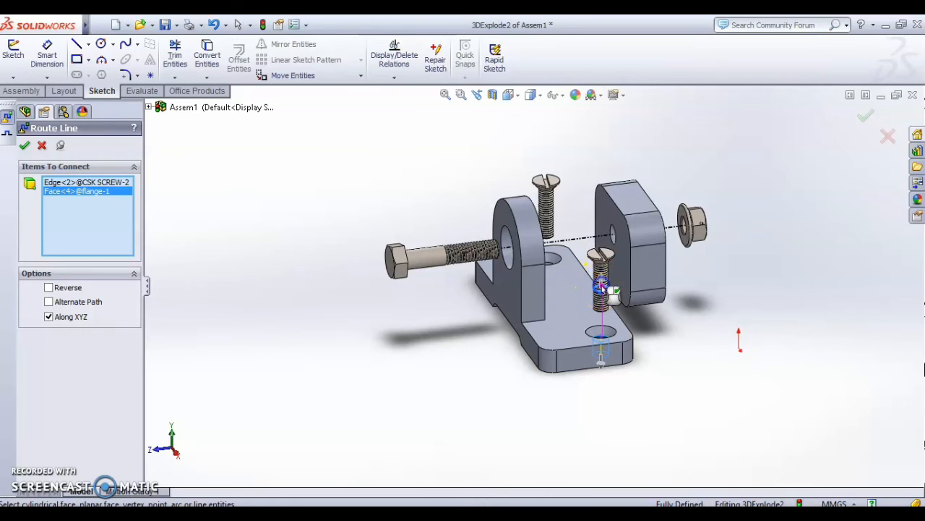
pyautogui.click(603, 289)
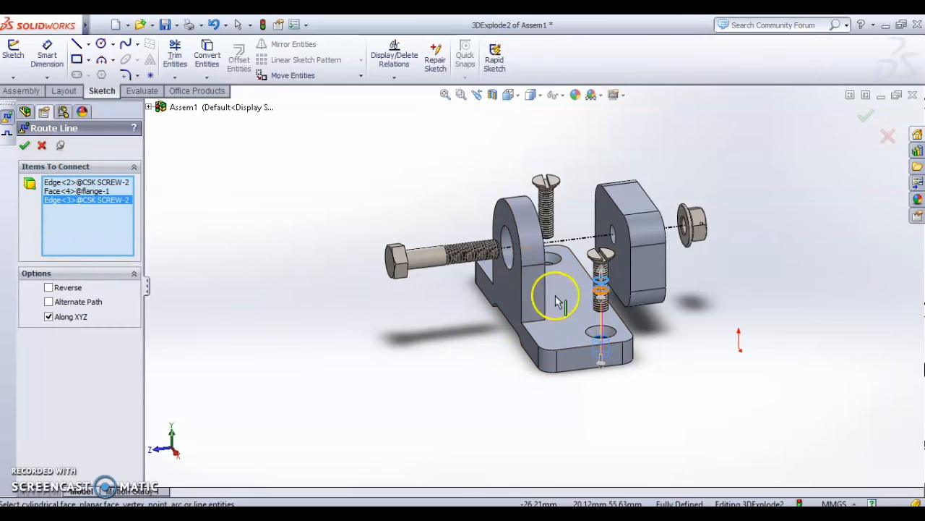
pyautogui.click(43, 147)
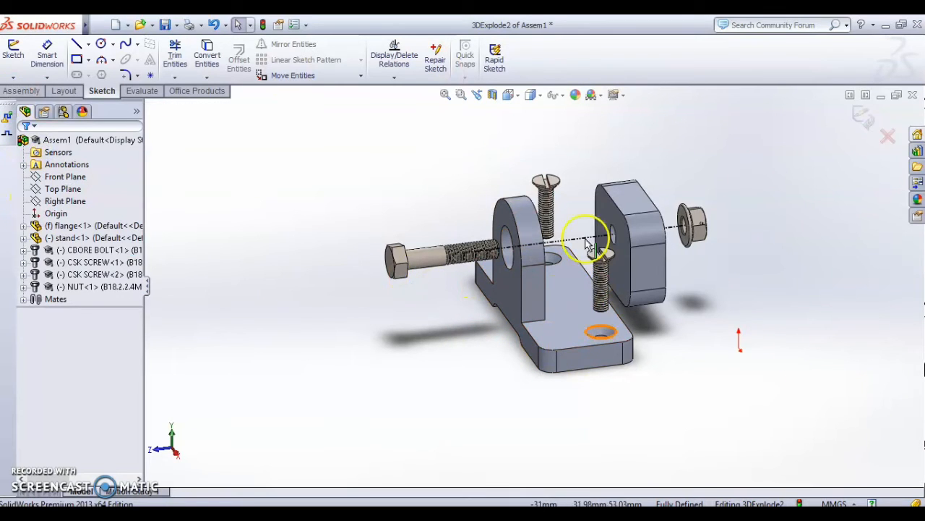
# - Route an explode line from the CSK SCREW-2 thread edge, with its direction reversed, to the countersunk hole beneath it in the flange
pyautogui.click(497, 65)
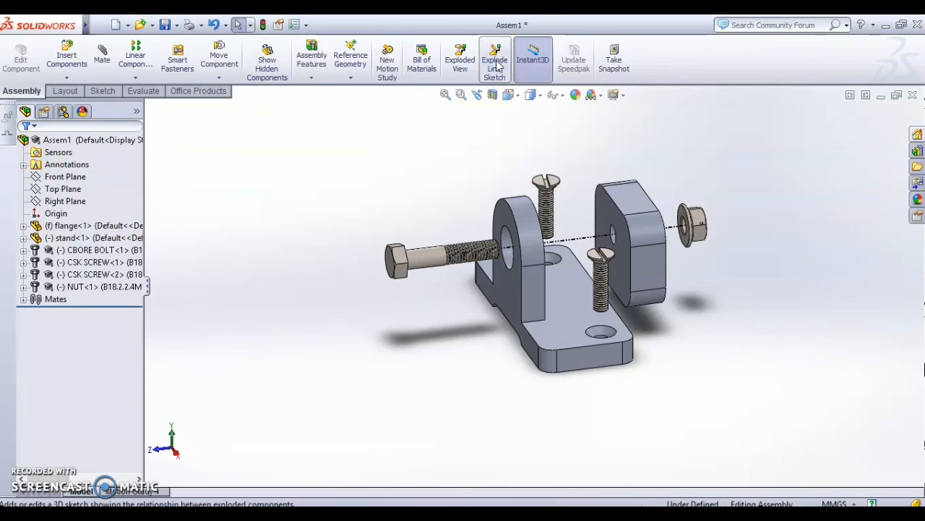
pyautogui.click(496, 64)
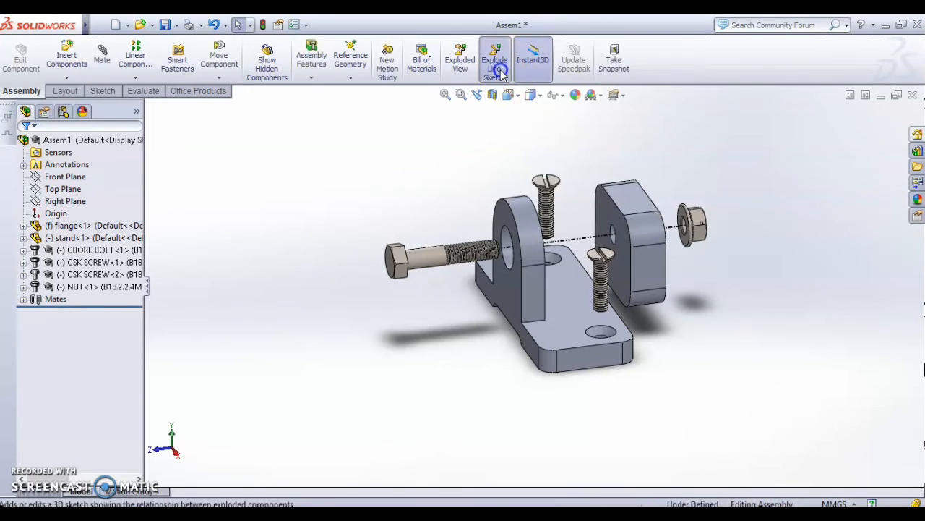
pyautogui.click(603, 298)
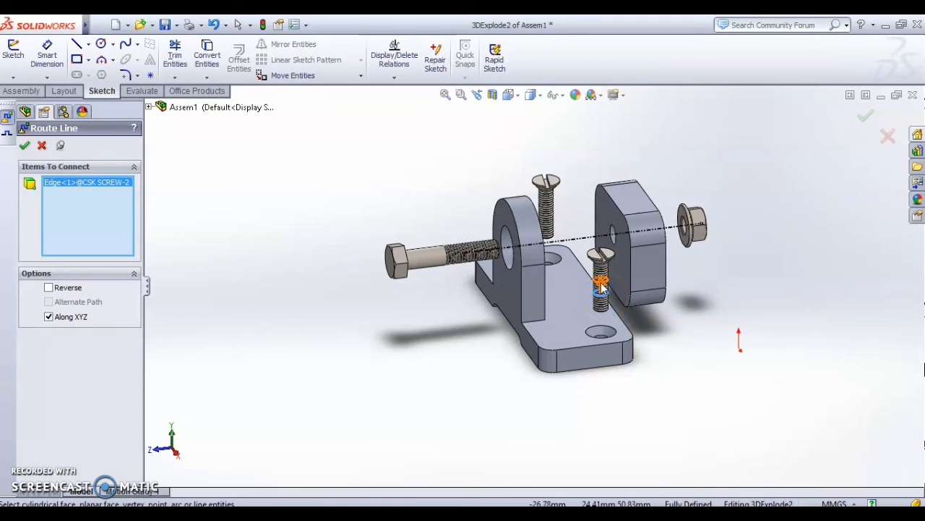
pyautogui.click(605, 334)
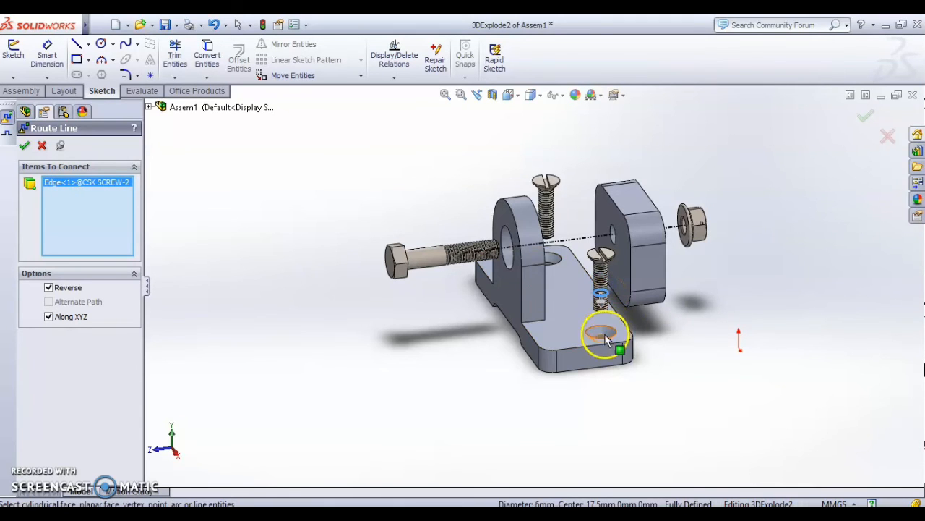
pyautogui.moveTo(618, 332); pyautogui.dragTo(592, 367, button='middle')
pyautogui.click(592, 364)
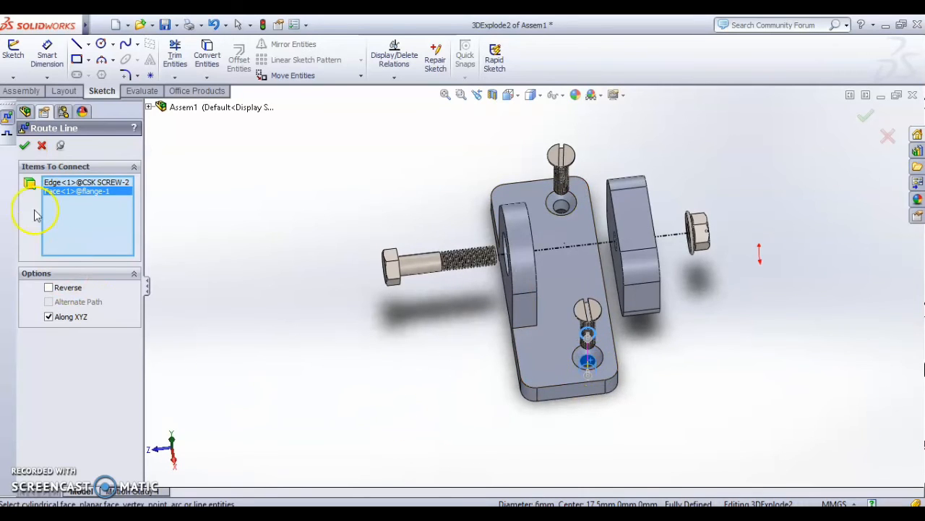
pyautogui.click(24, 146)
# - Route an explode line from the CSK SCREW-1 edge, direction reversed, to its countersunk hole in the flange, and finish the route lines
pyautogui.moveTo(286, 358); pyautogui.dragTo(408, 331, button='middle')
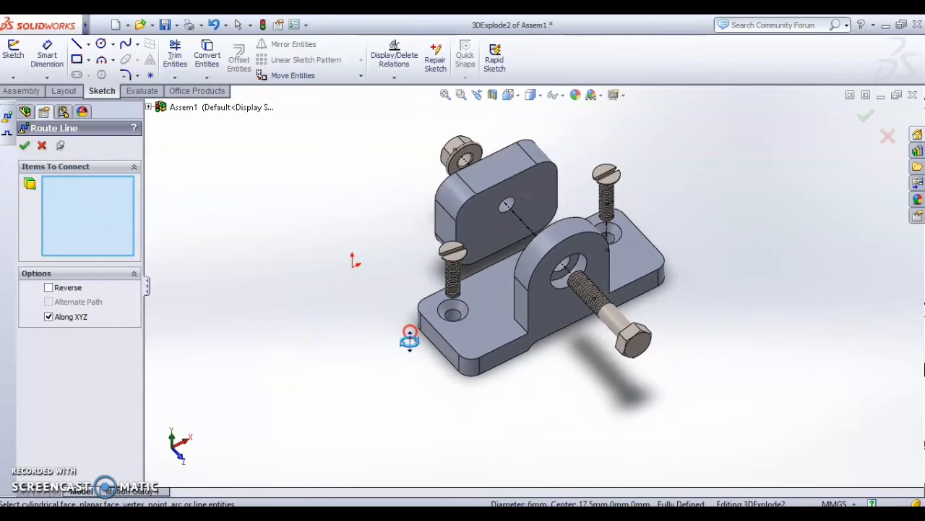
pyautogui.click(456, 288)
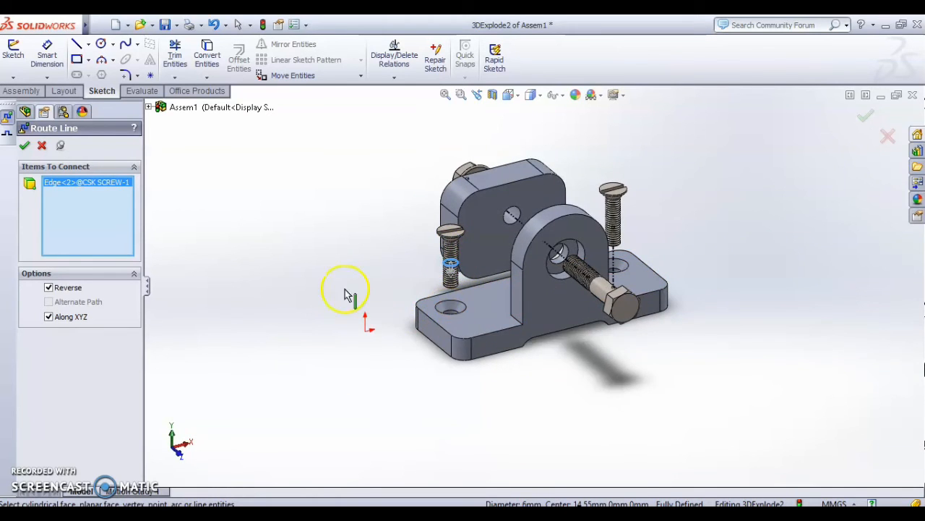
pyautogui.moveTo(347, 296); pyautogui.dragTo(338, 330, button='middle')
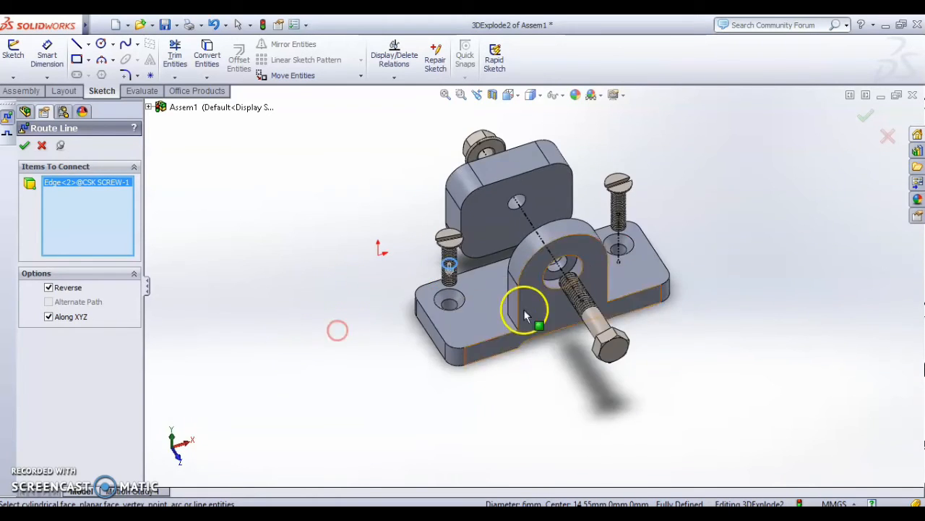
pyautogui.click(452, 307)
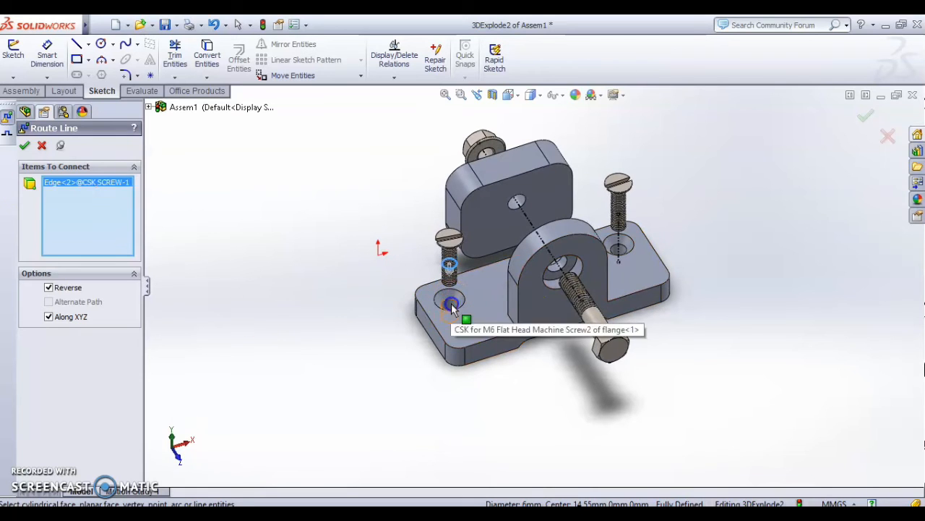
pyautogui.click(24, 147)
pyautogui.moveTo(589, 268); pyautogui.dragTo(734, 302, button='middle')
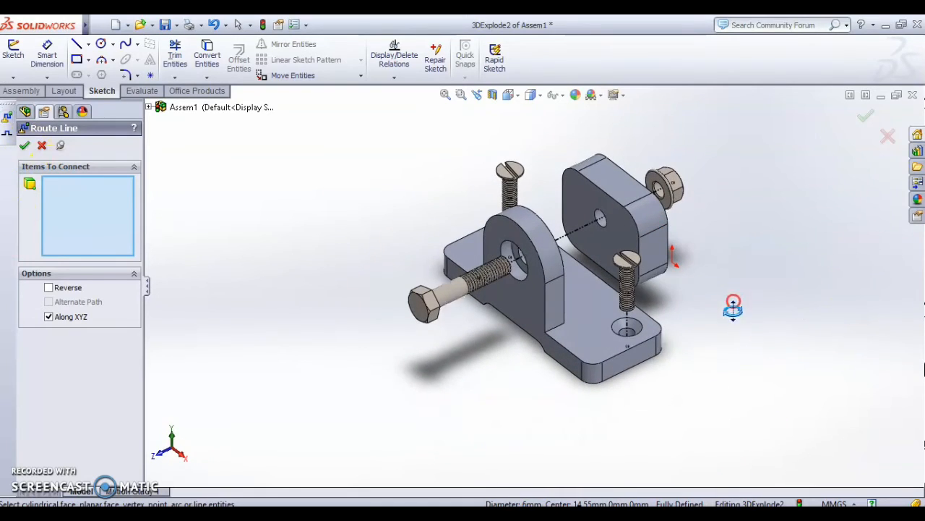
pyautogui.click(25, 147)
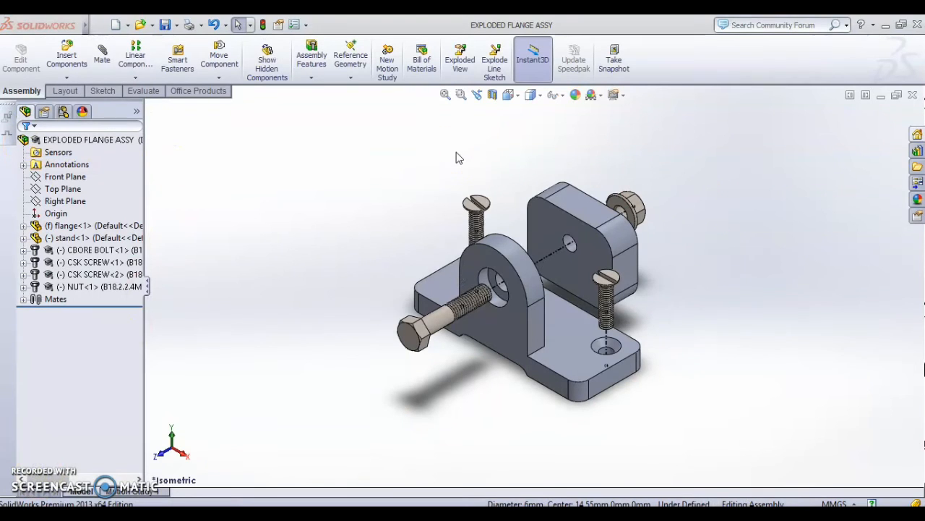
# - Orient the exploded assembly to the isometric view
pyautogui.click(442, 153)
pyautogui.click(517, 96)
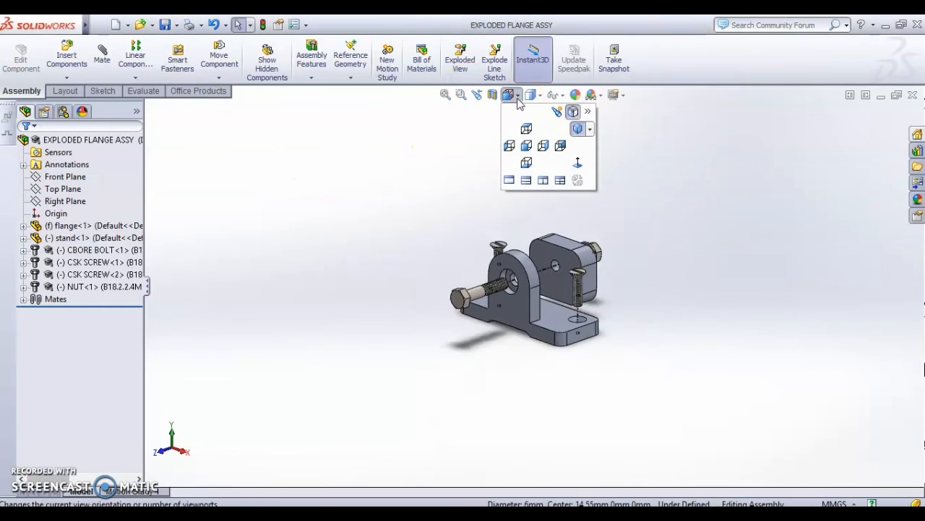
pyautogui.click(589, 129)
pyautogui.click(607, 145)
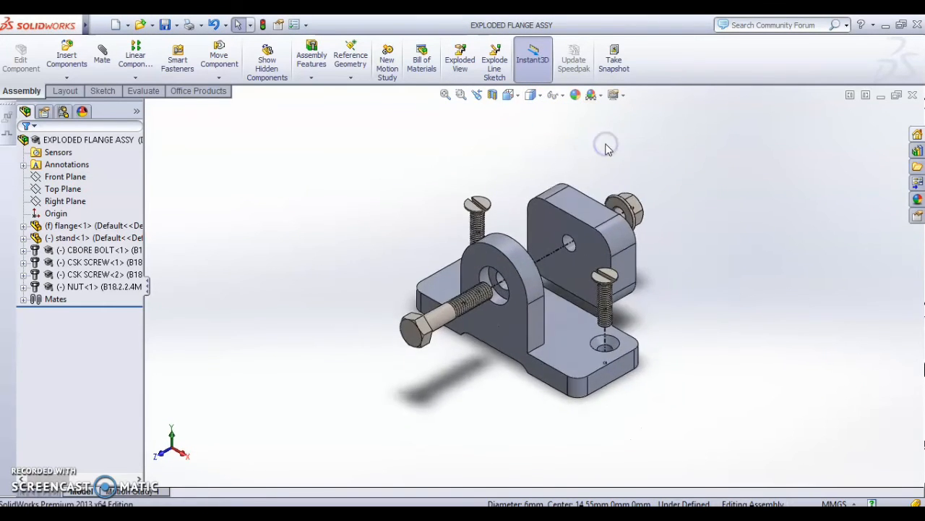
# - Save the assembly as EXPLODED FLANGE ASSY in the solidwork class folder, replacing the existing file
pyautogui.click(177, 25)
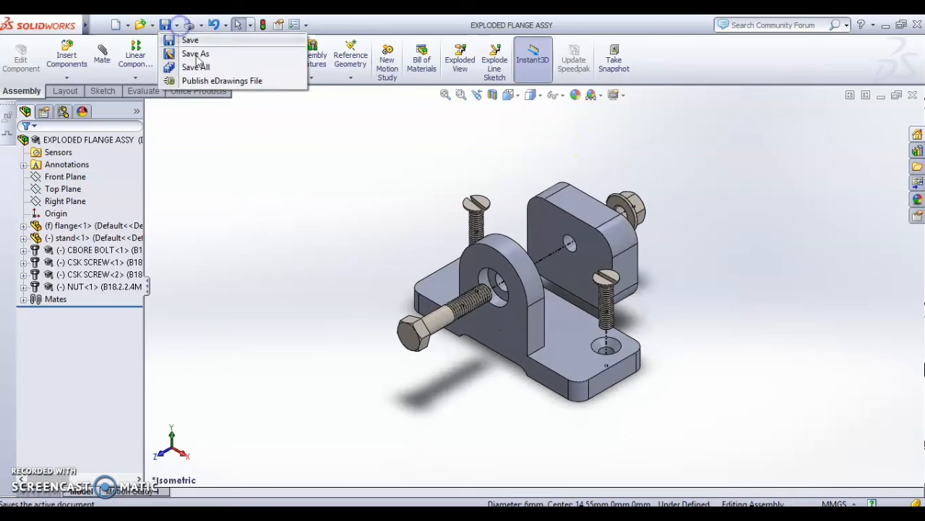
pyautogui.click(177, 25)
pyautogui.click(177, 25)
pyautogui.click(196, 54)
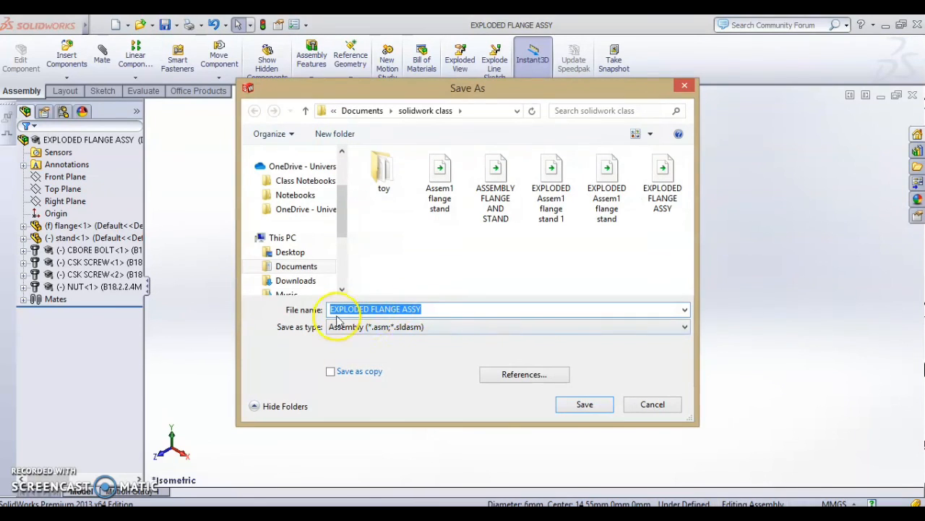
pyautogui.click(587, 405)
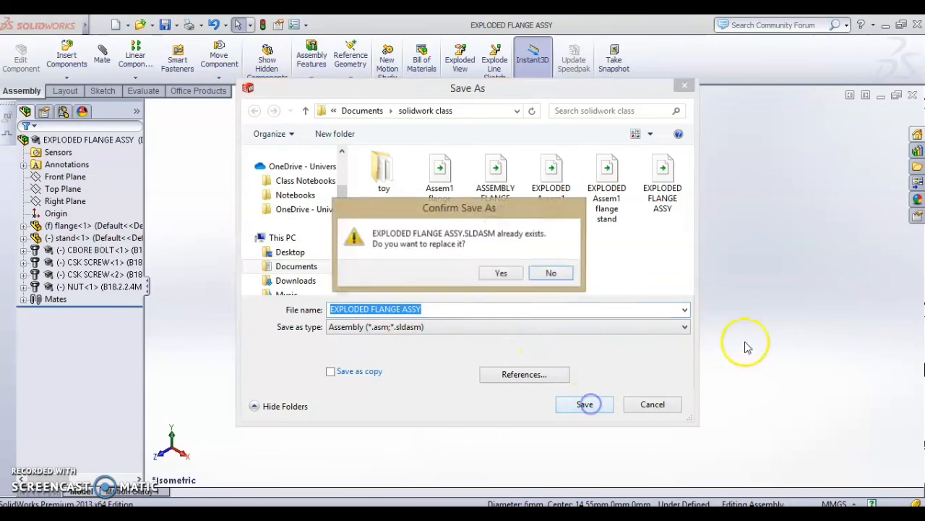
pyautogui.click(502, 274)
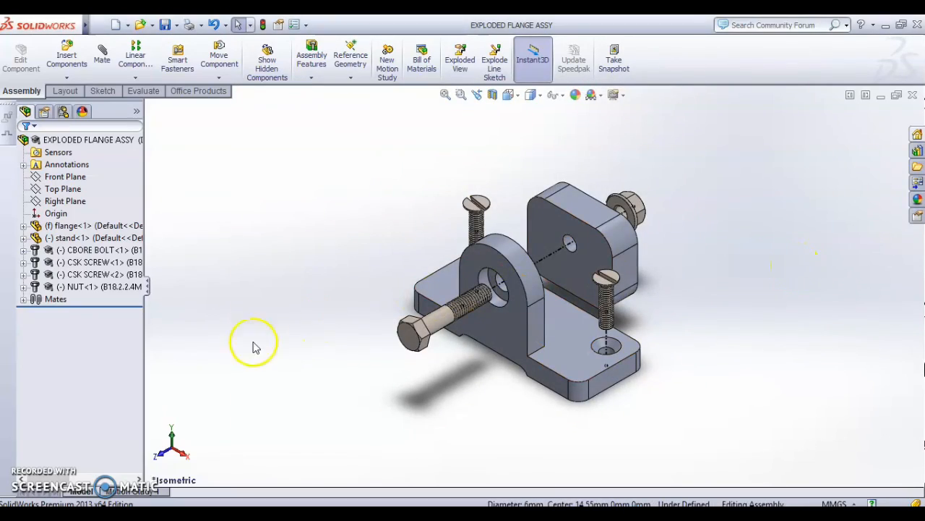